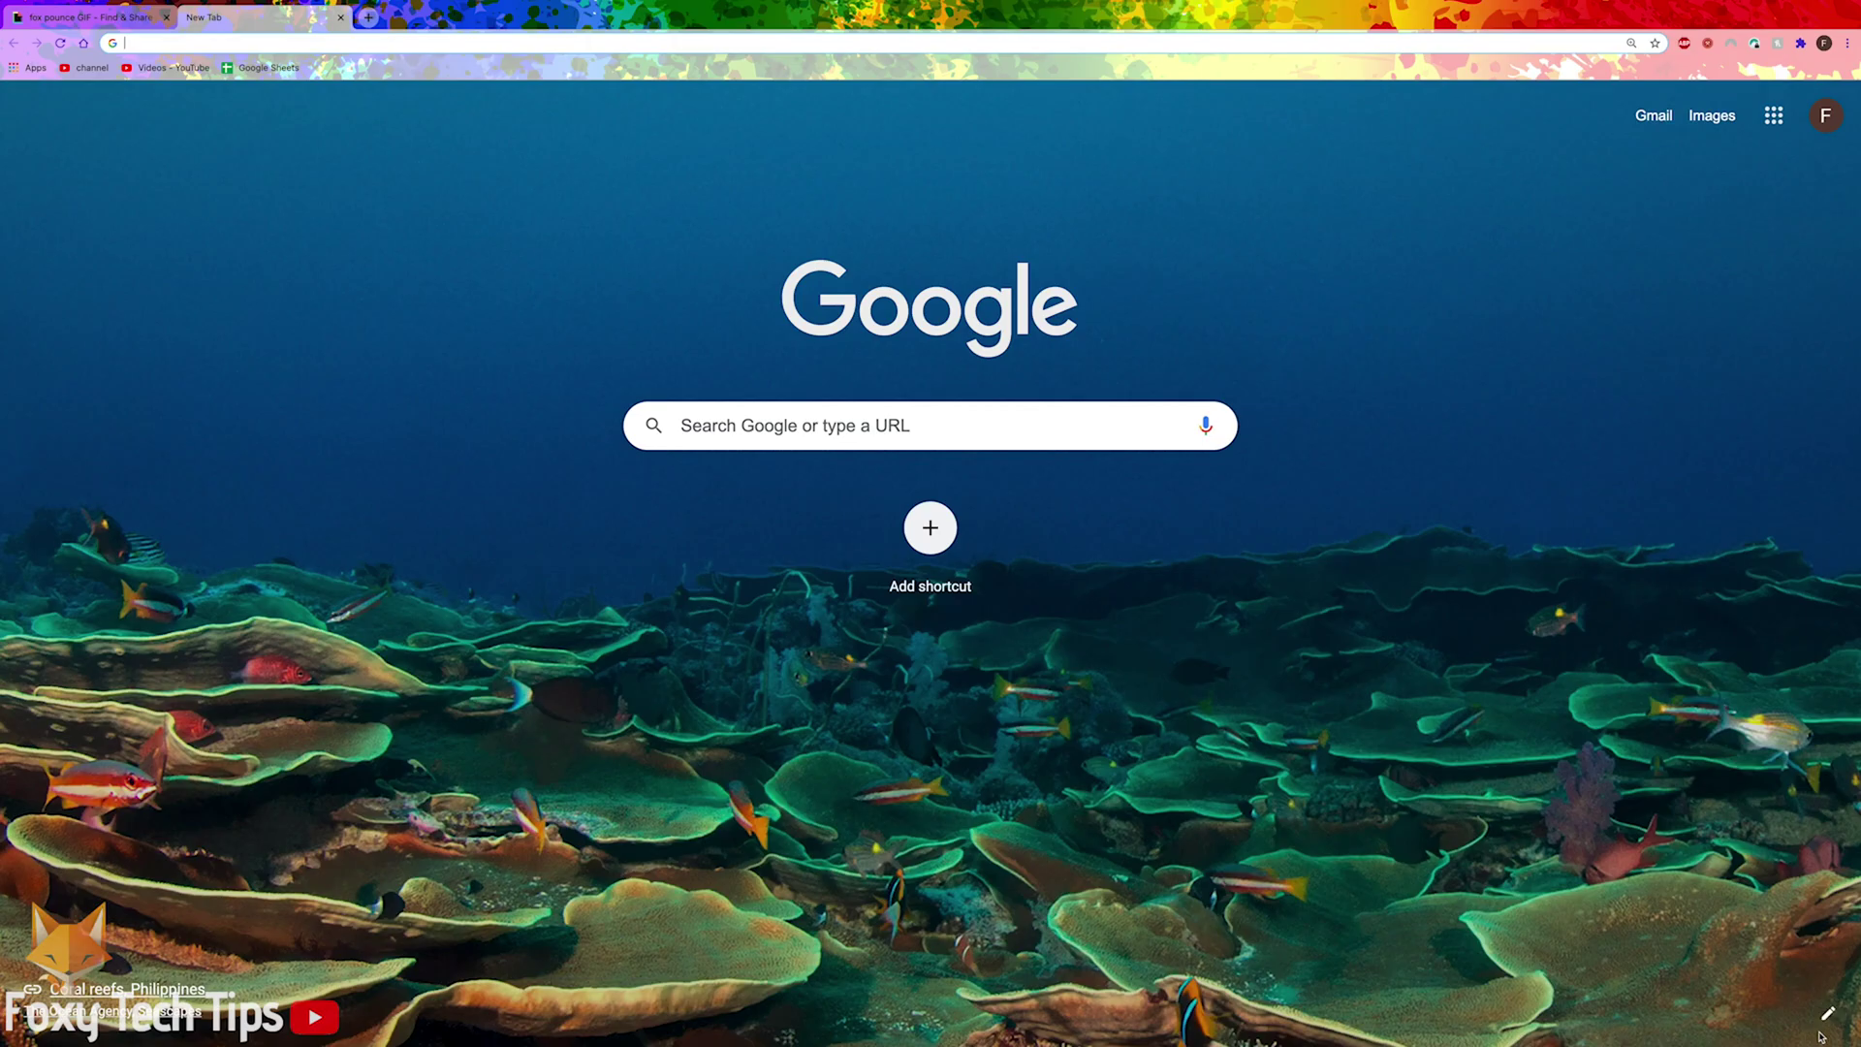
# Begin uploading a new tab background from the Desktop, then cancel and close customisation
pyautogui.click(1827, 1014)
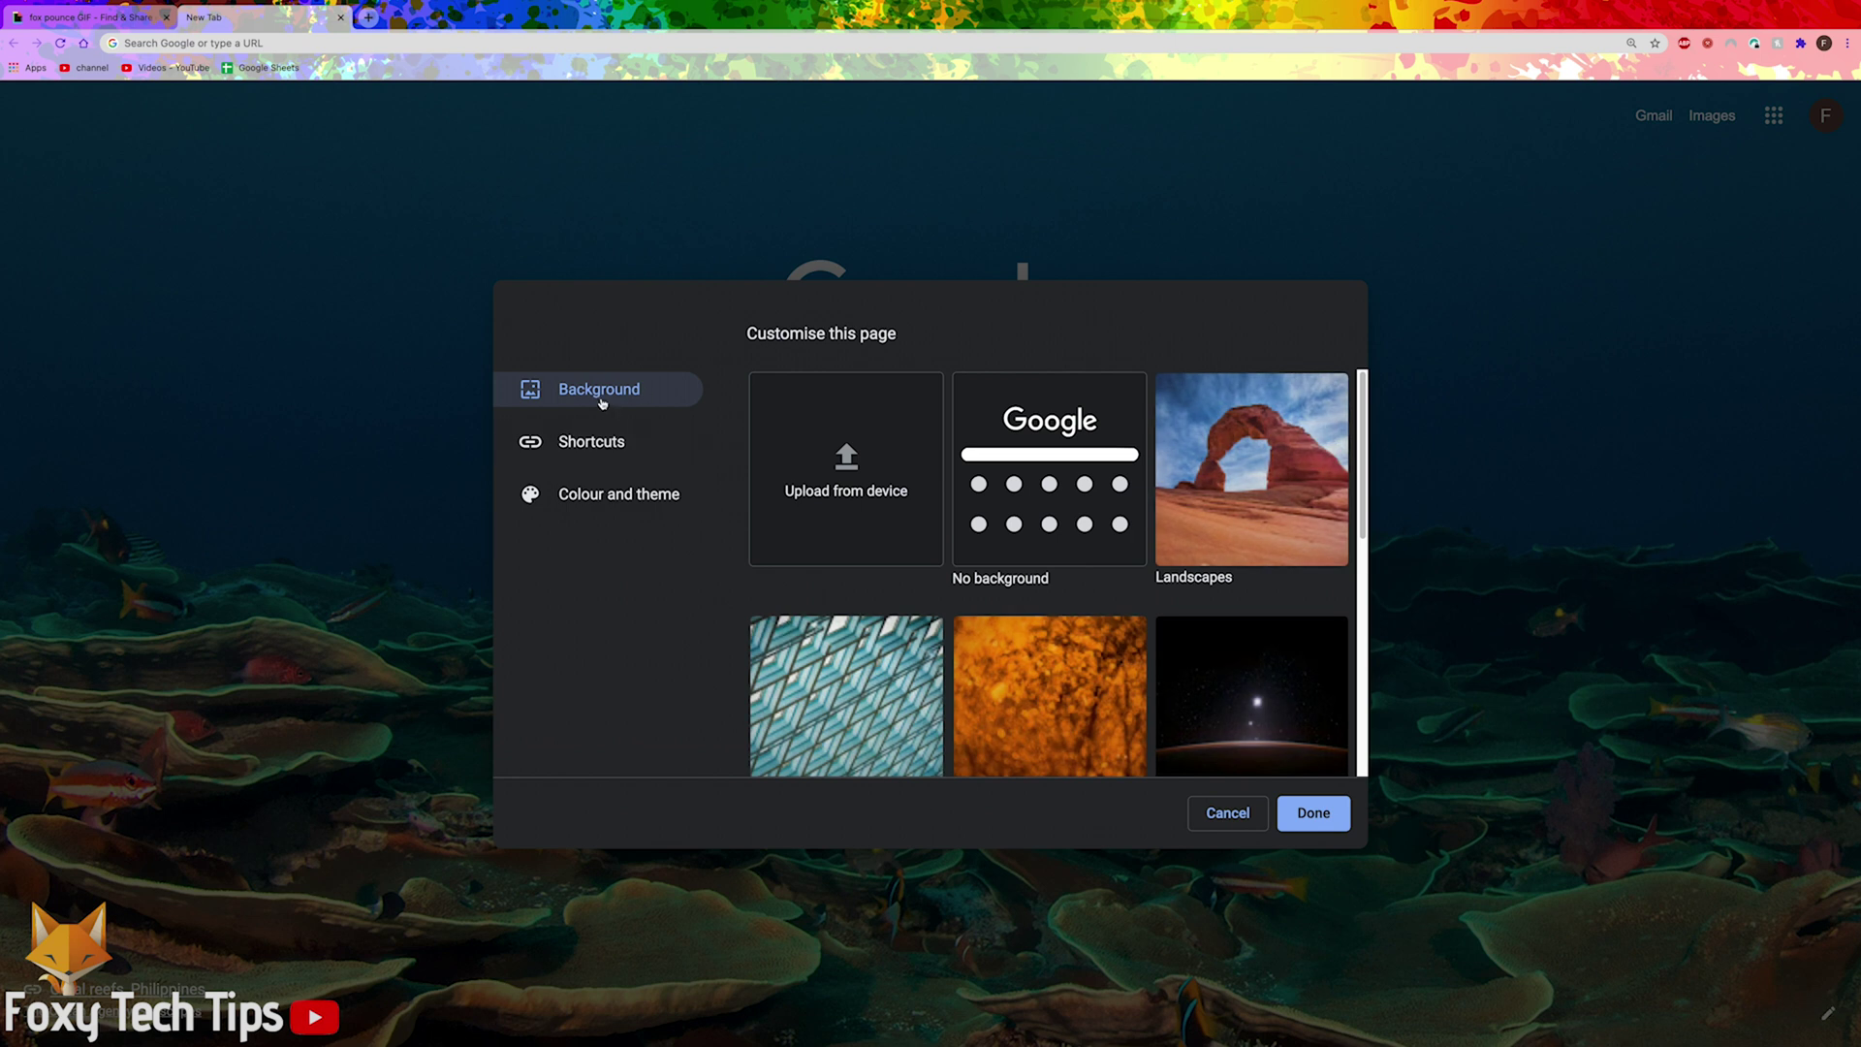
pyautogui.click(860, 481)
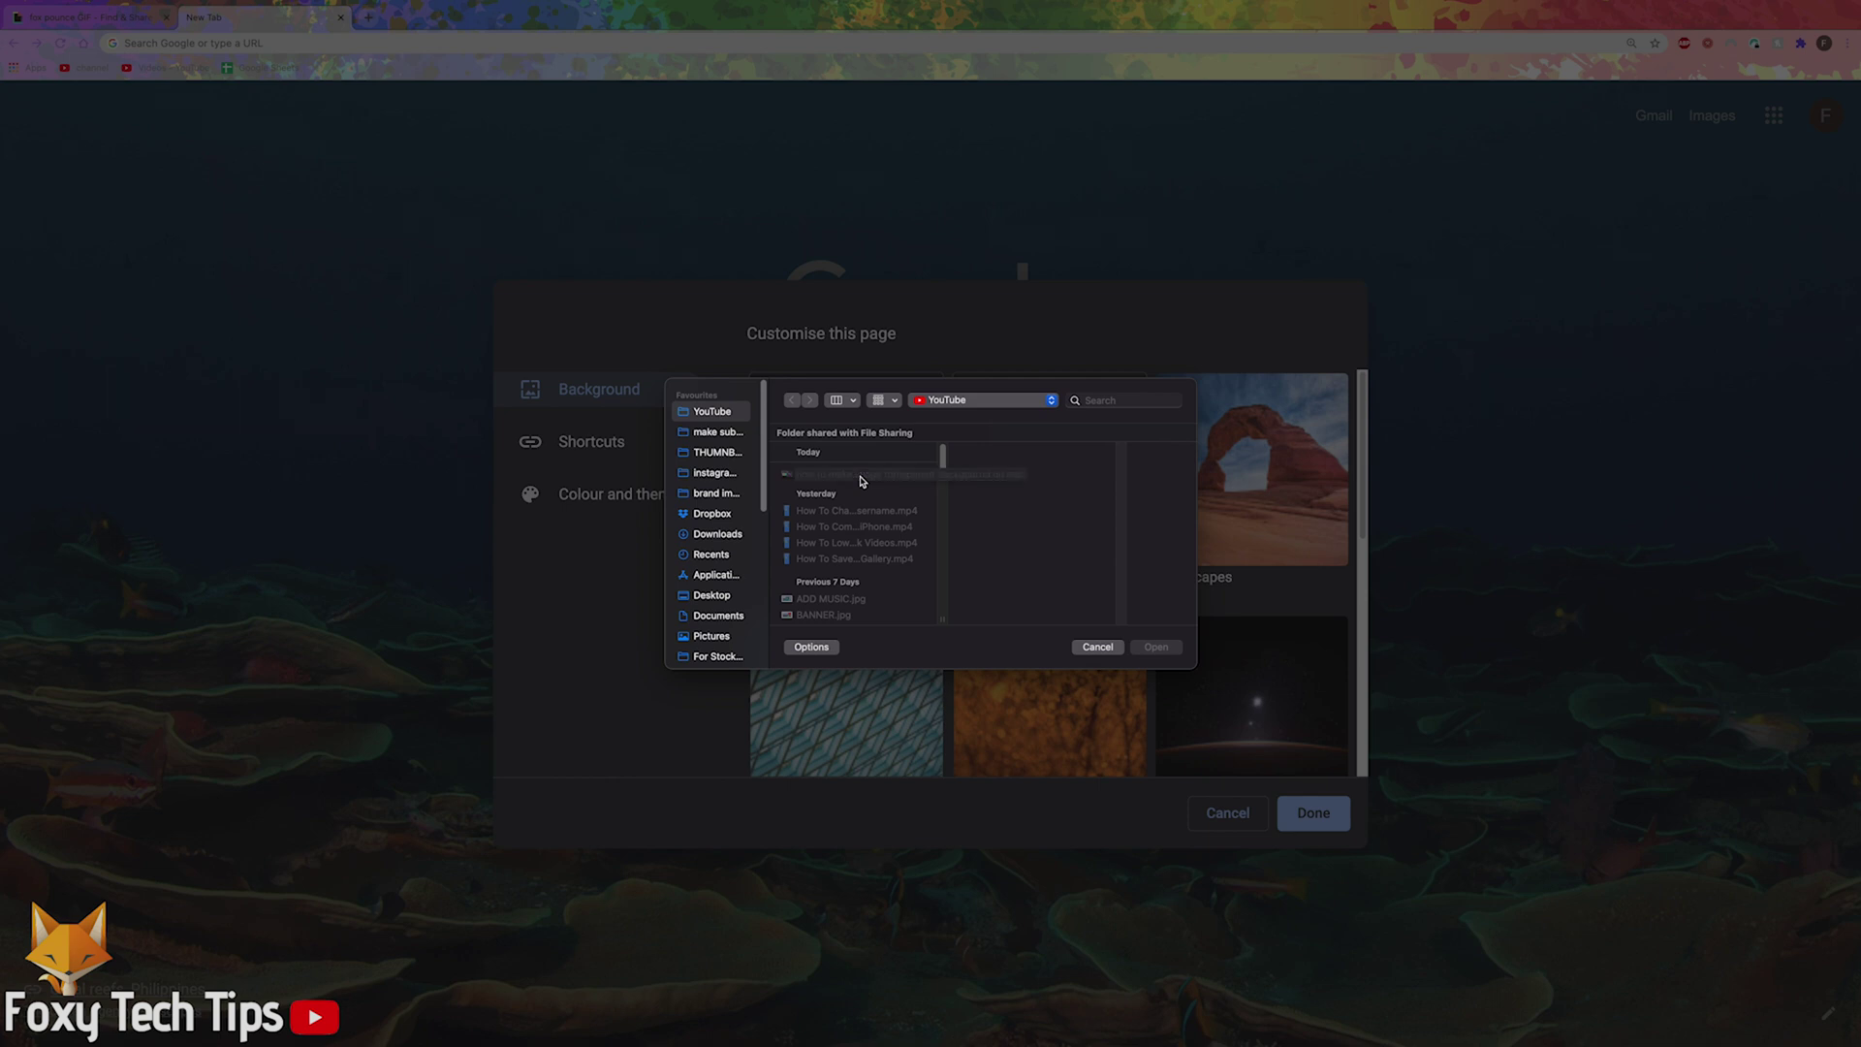
pyautogui.click(712, 597)
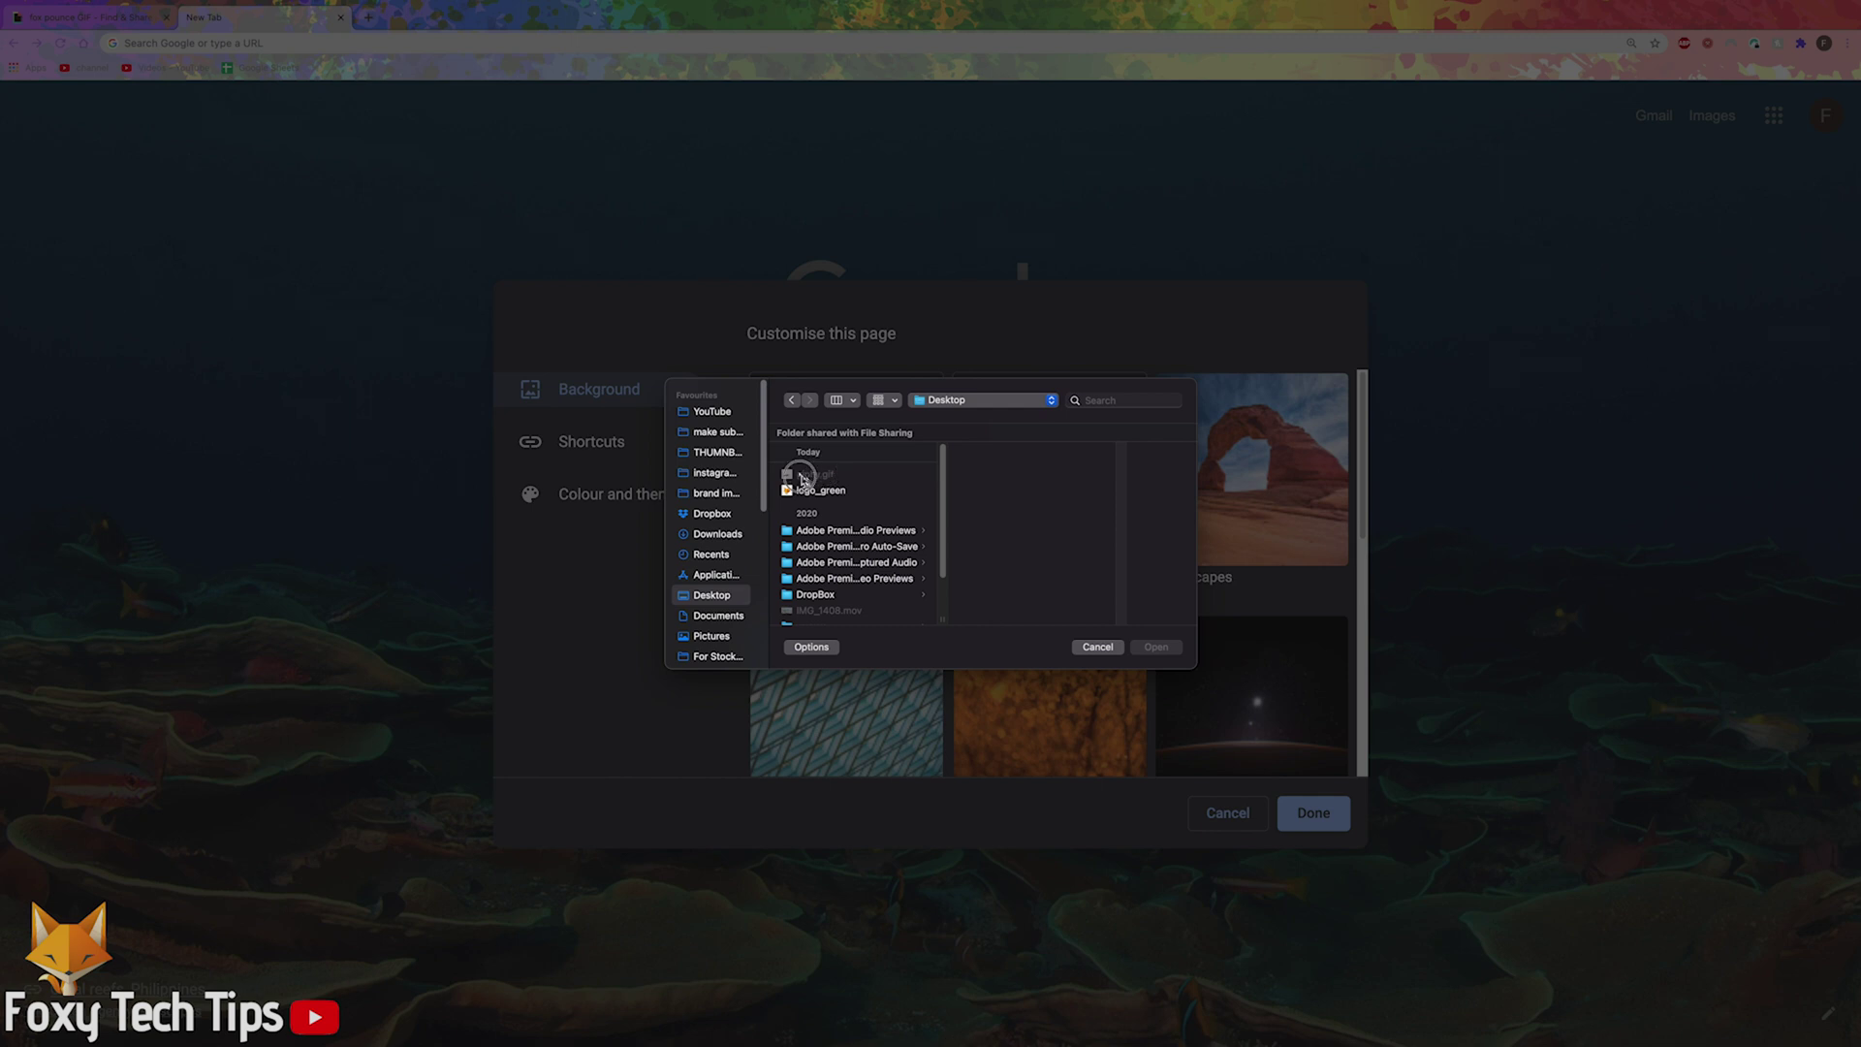
pyautogui.click(1094, 646)
pyautogui.click(1230, 813)
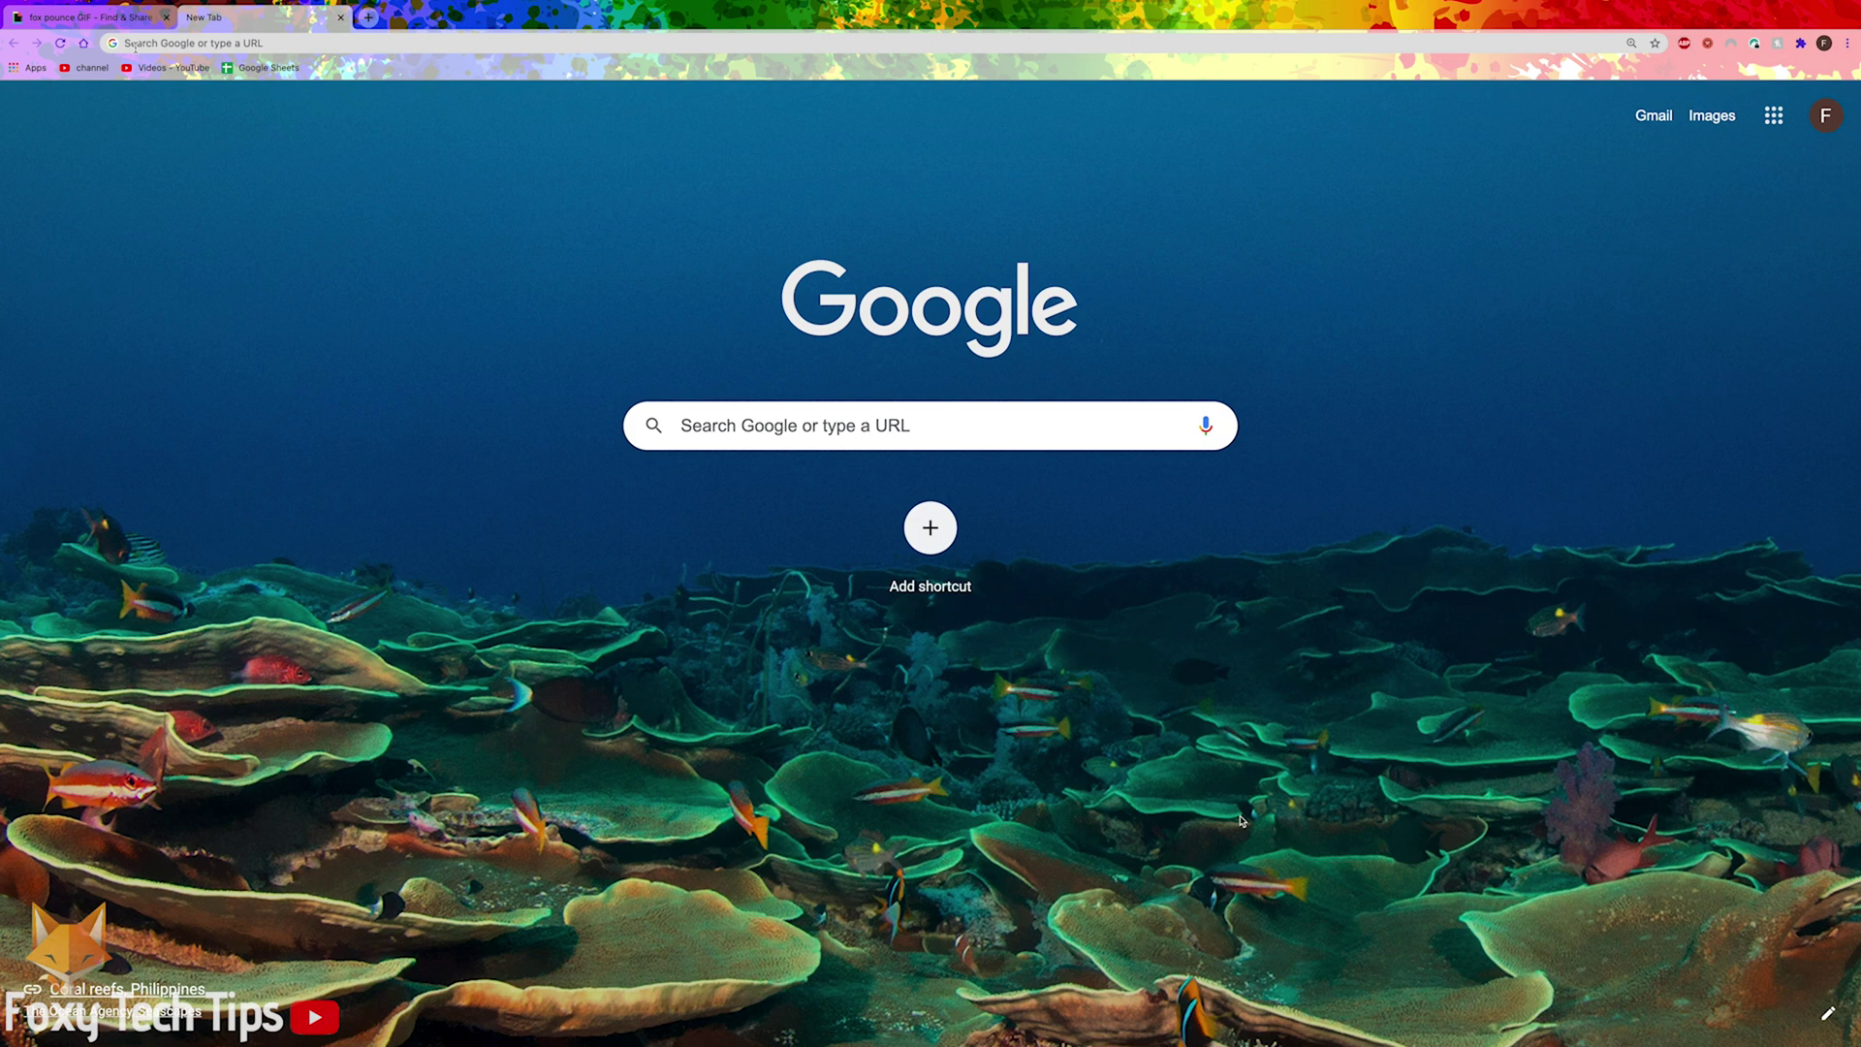
# Save the GIPHY fox pounce GIF as fox.png with the format set to All Files
pyautogui.click(88, 15)
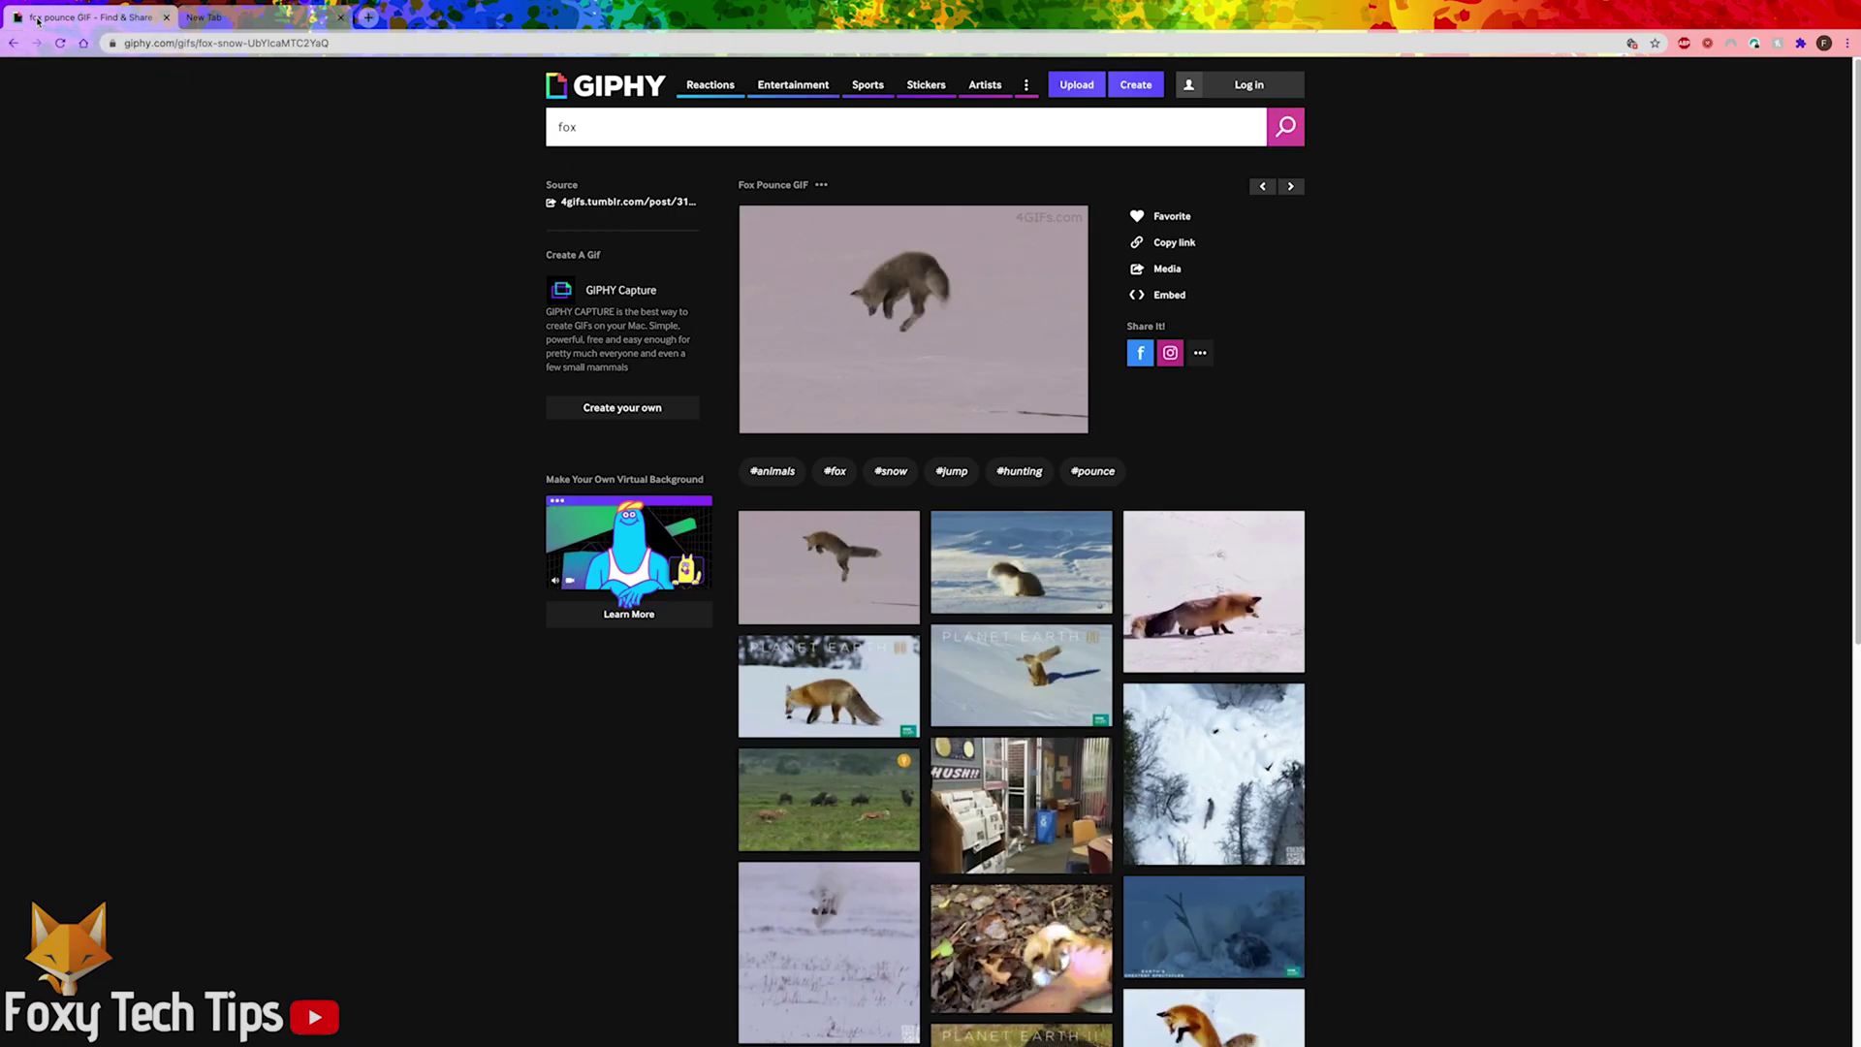
pyautogui.rightClick(884, 268)
pyautogui.click(928, 388)
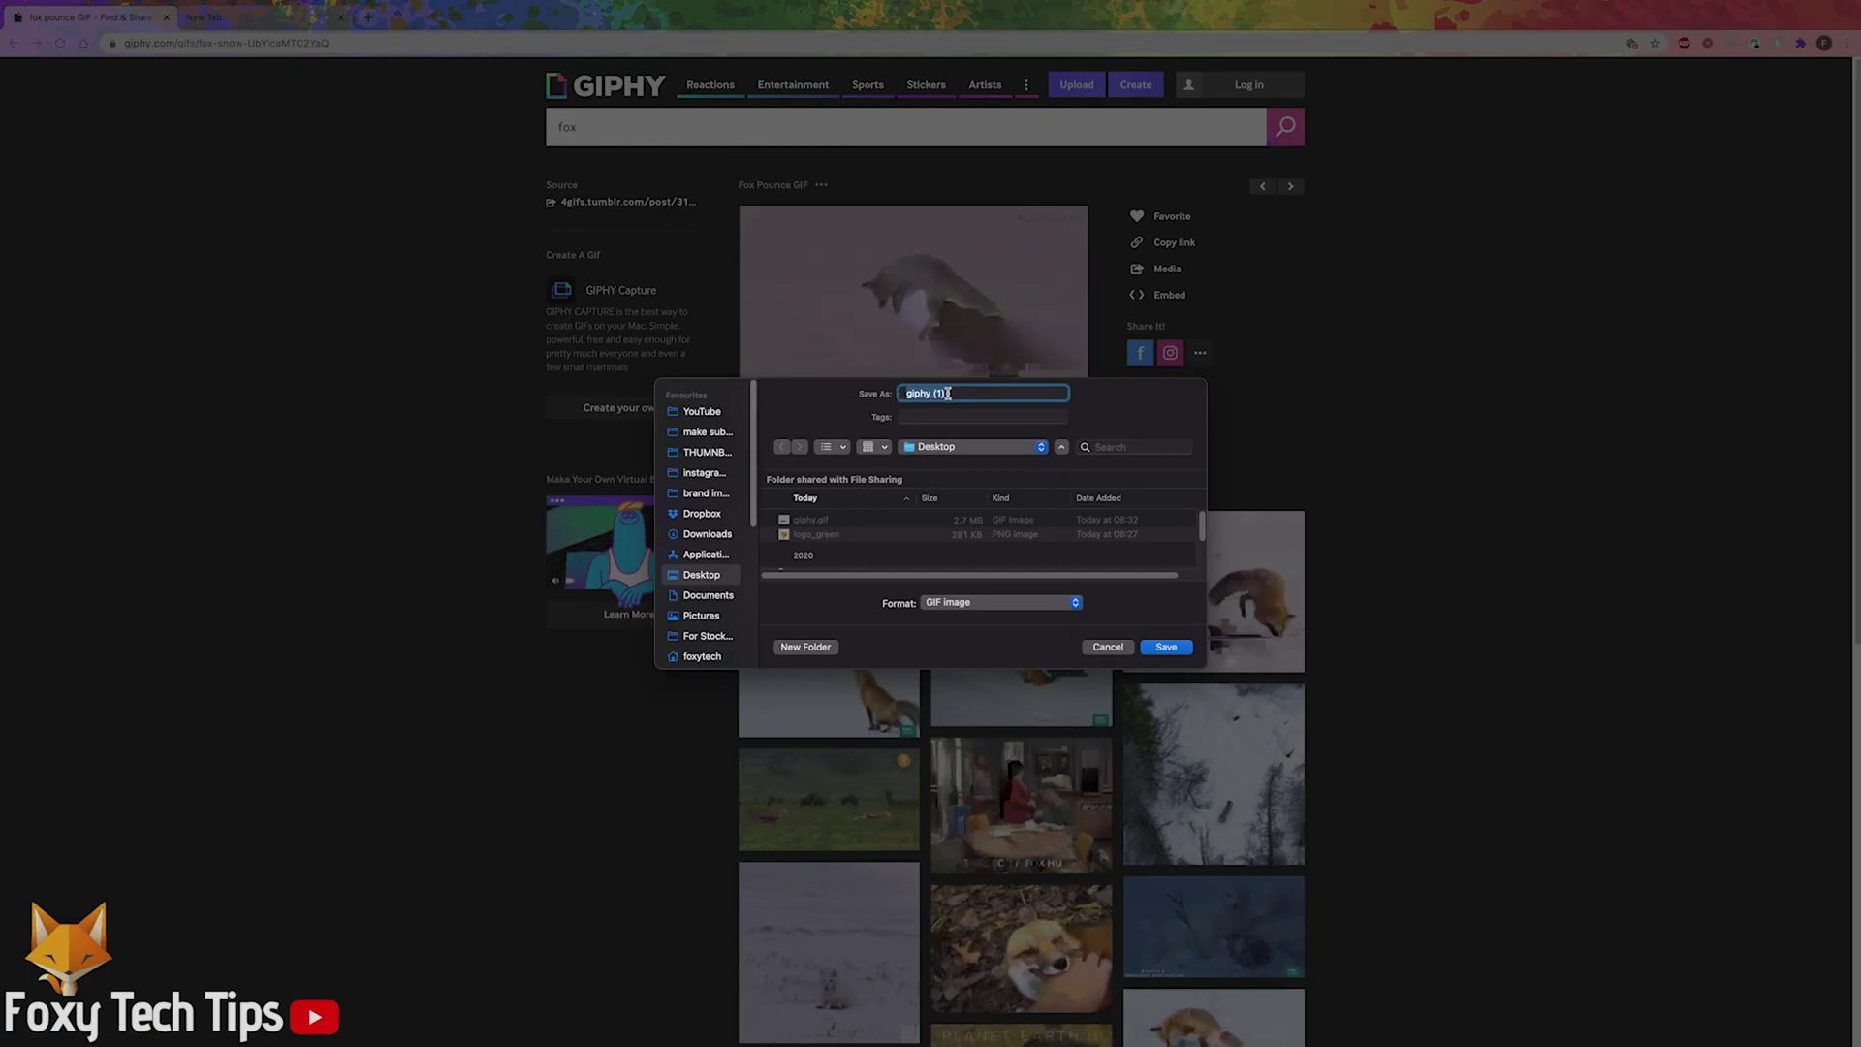
pyautogui.write('f')
pyautogui.press('BackSpace')
pyautogui.write('fox')
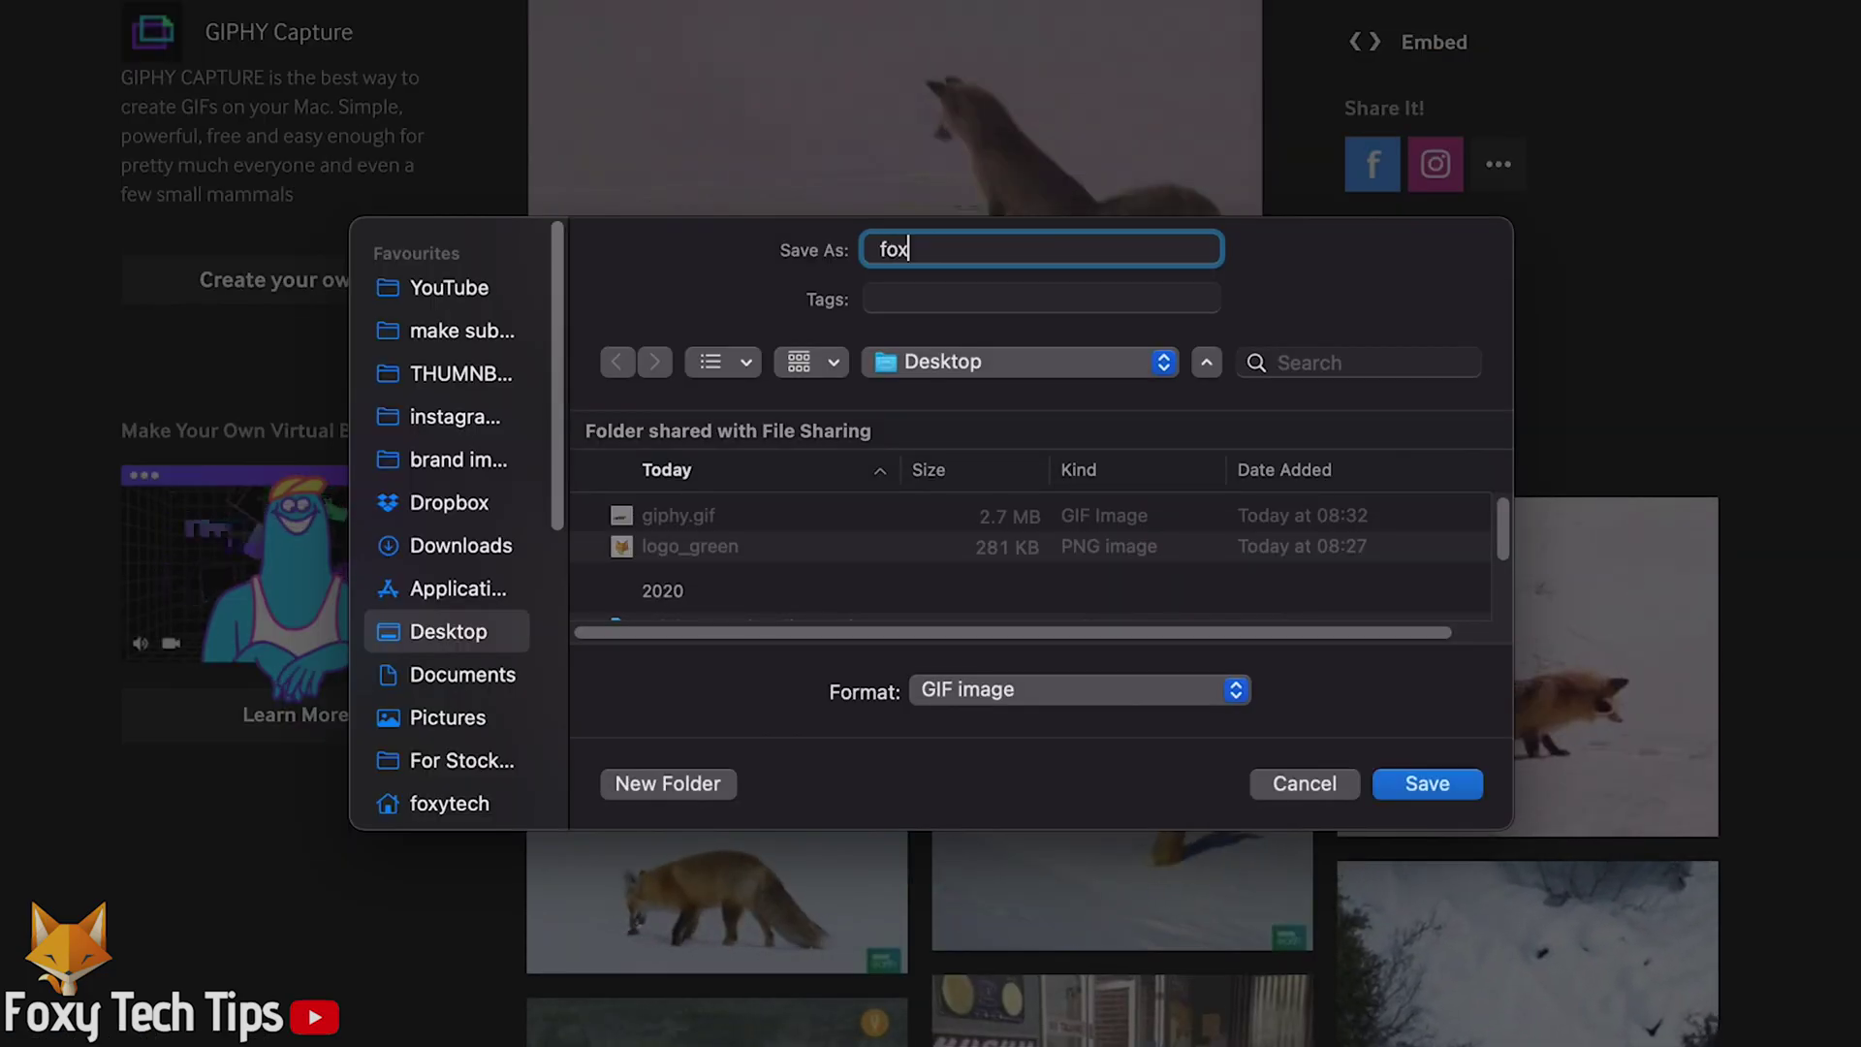
pyautogui.write('.png')
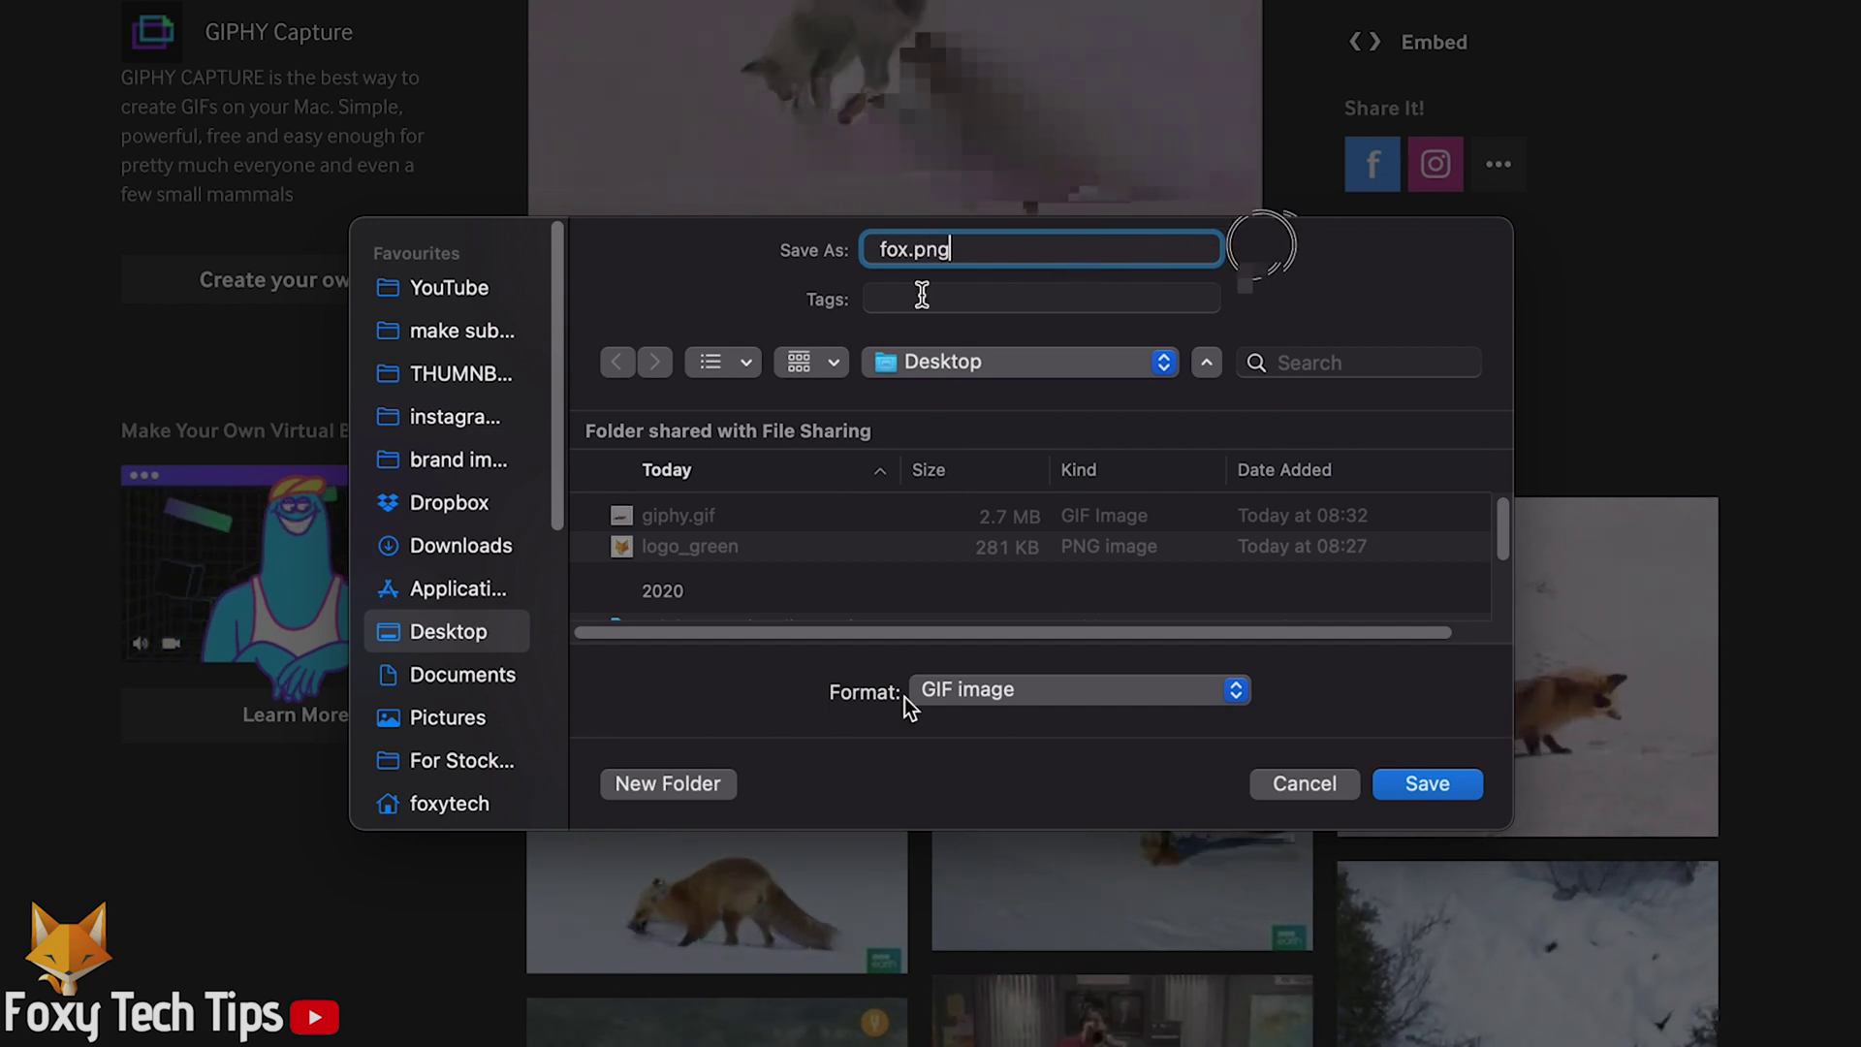
pyautogui.click(1018, 689)
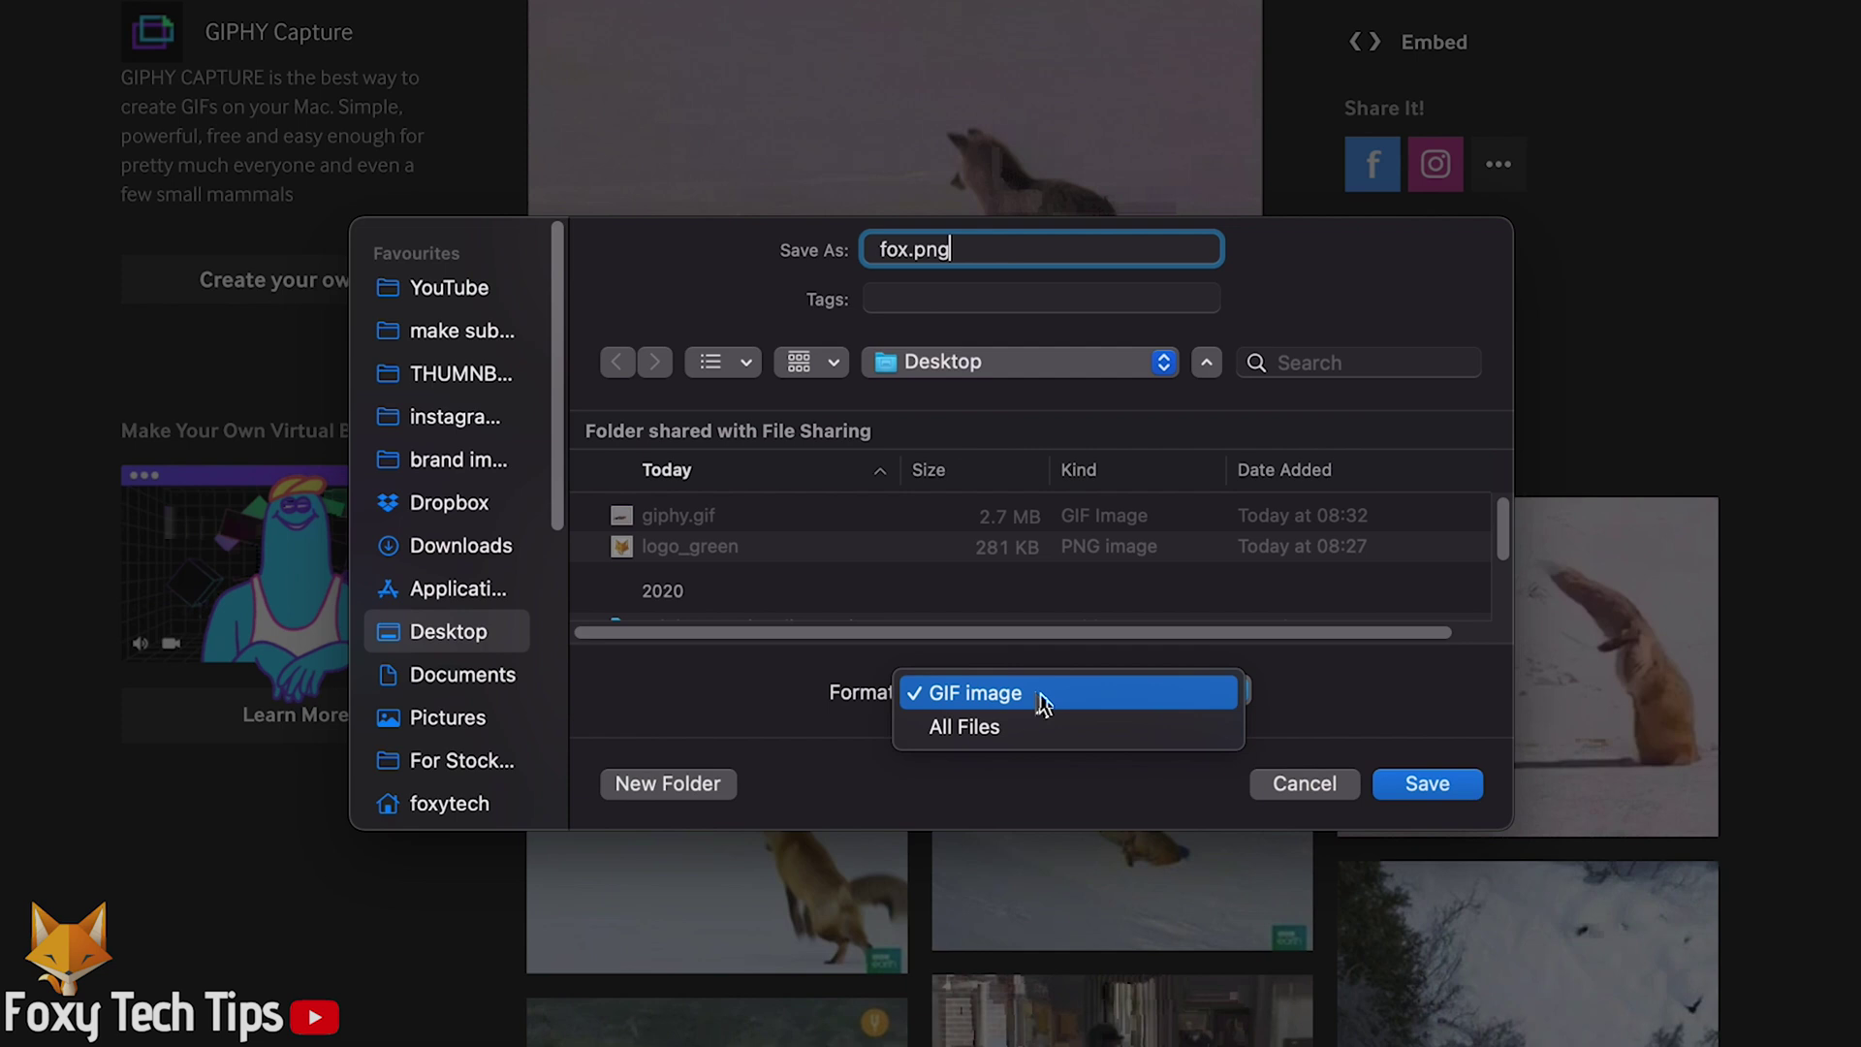
pyautogui.click(1004, 730)
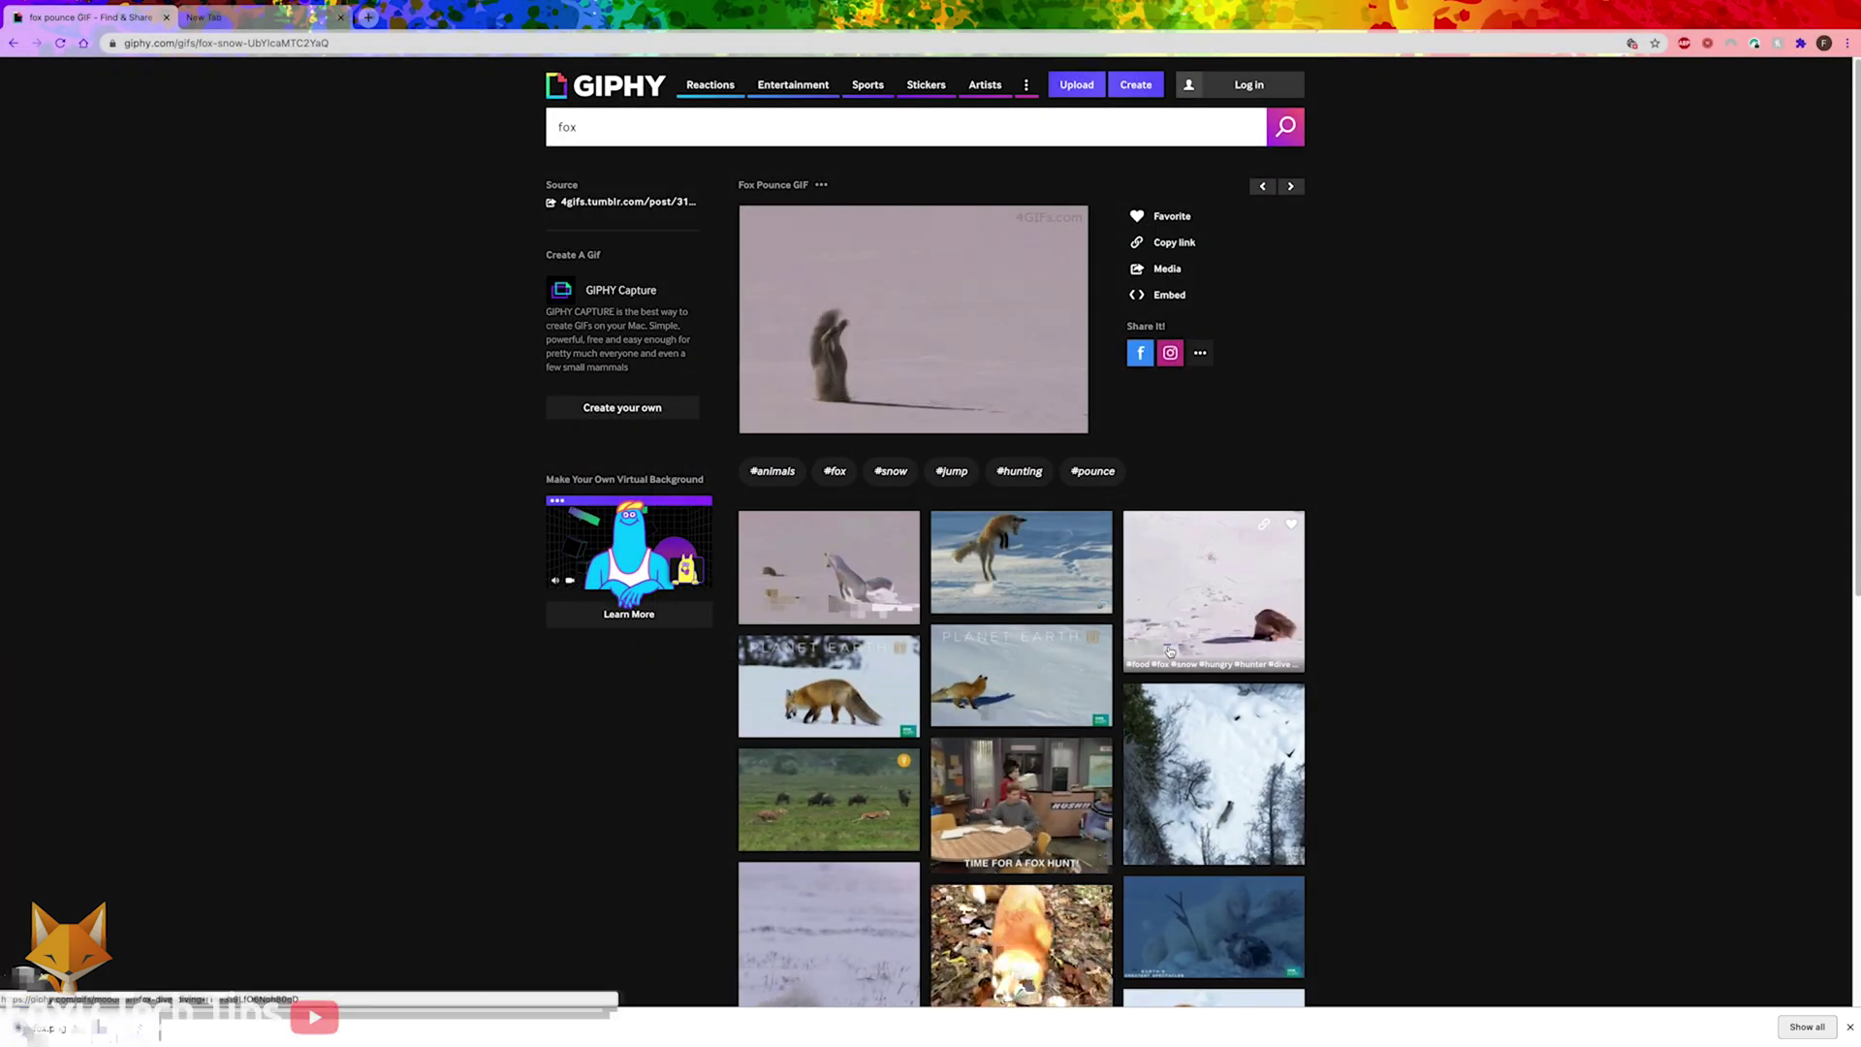
# Return to the New Tab page, reload it, and open its Customise background settings
pyautogui.click(204, 16)
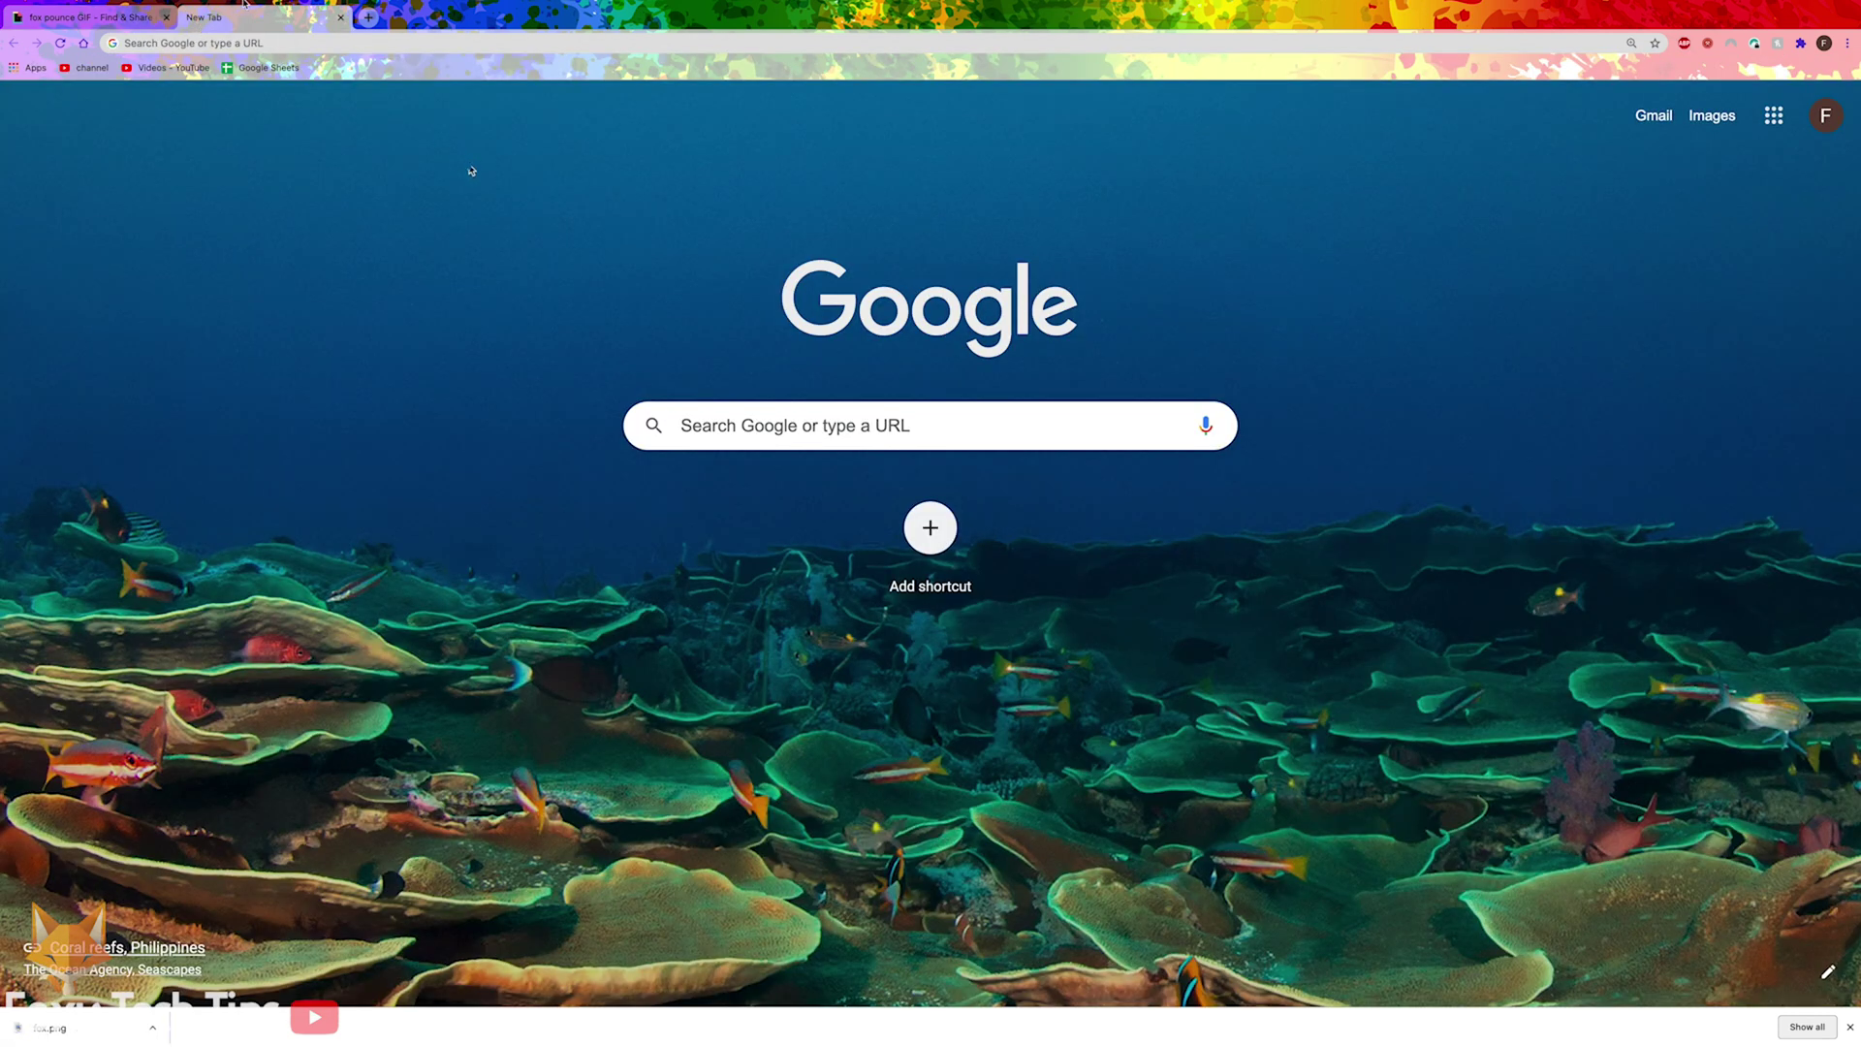
pyautogui.hotkey('ctrl', 'Tab')
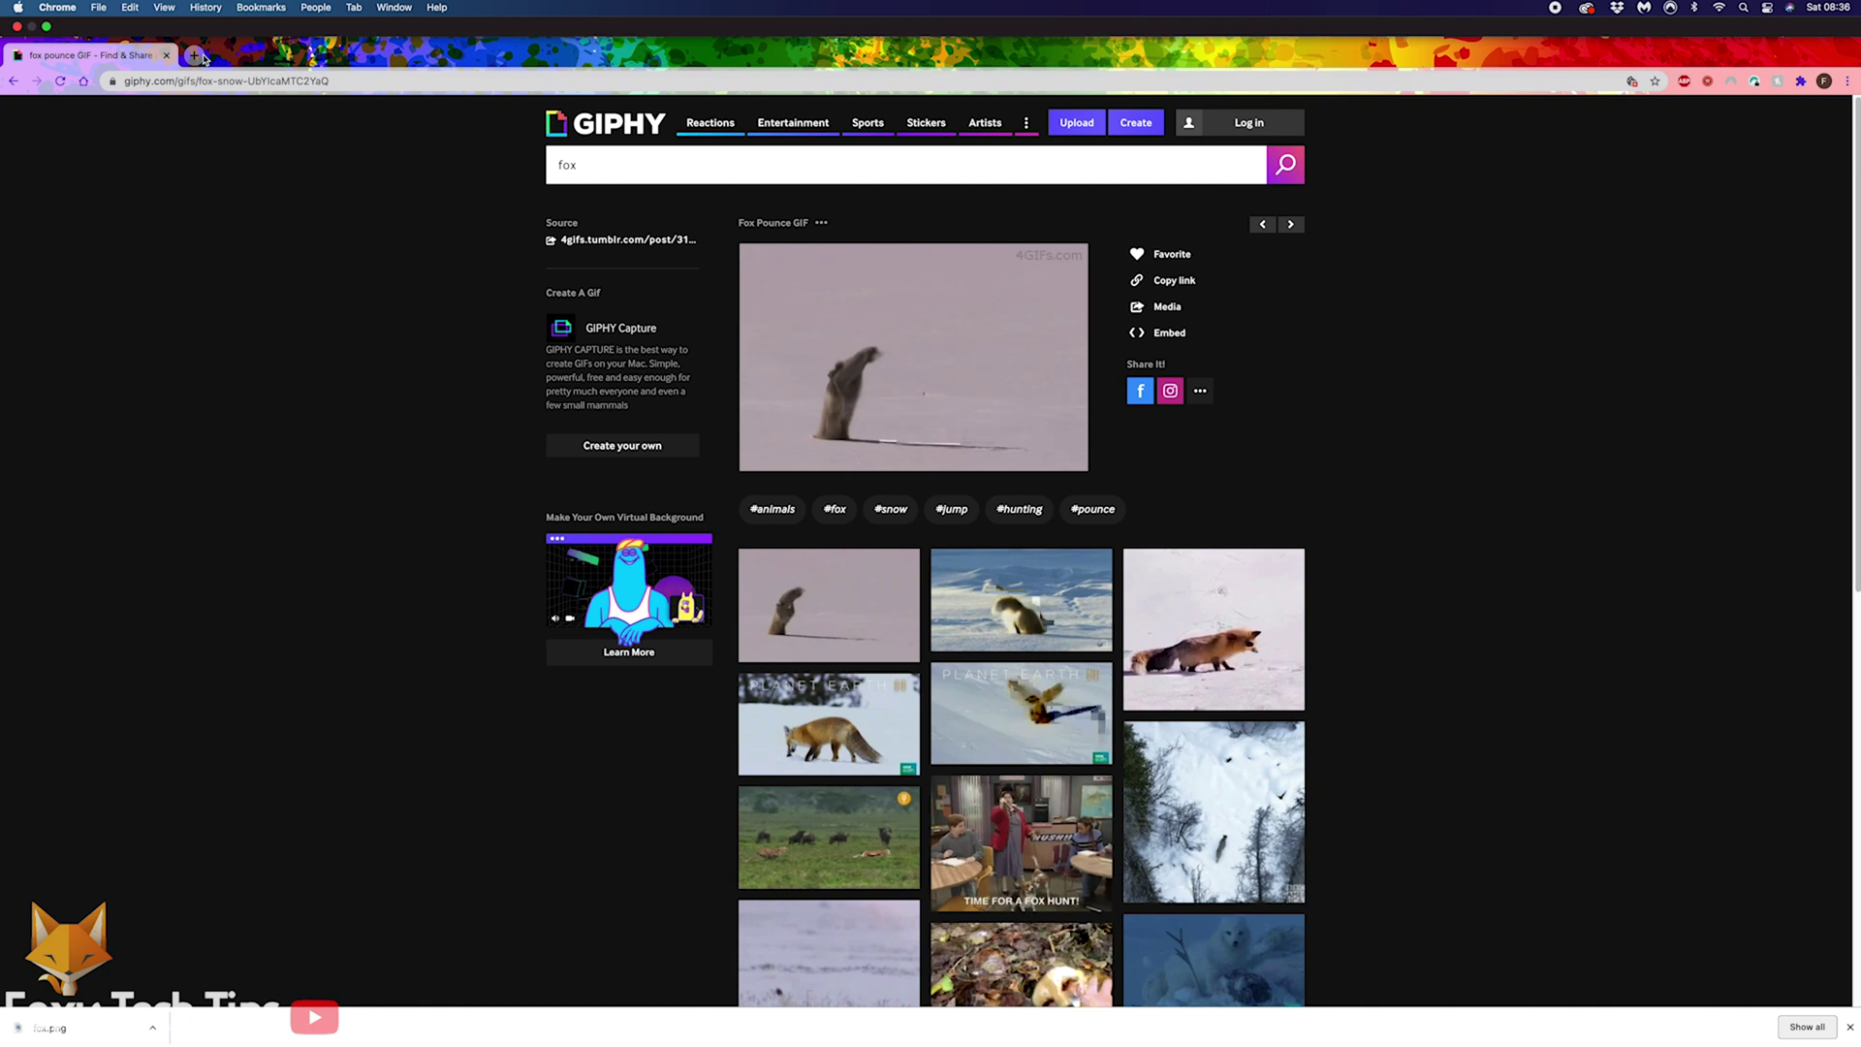
pyautogui.hotkey('ctrl', 'Tab')
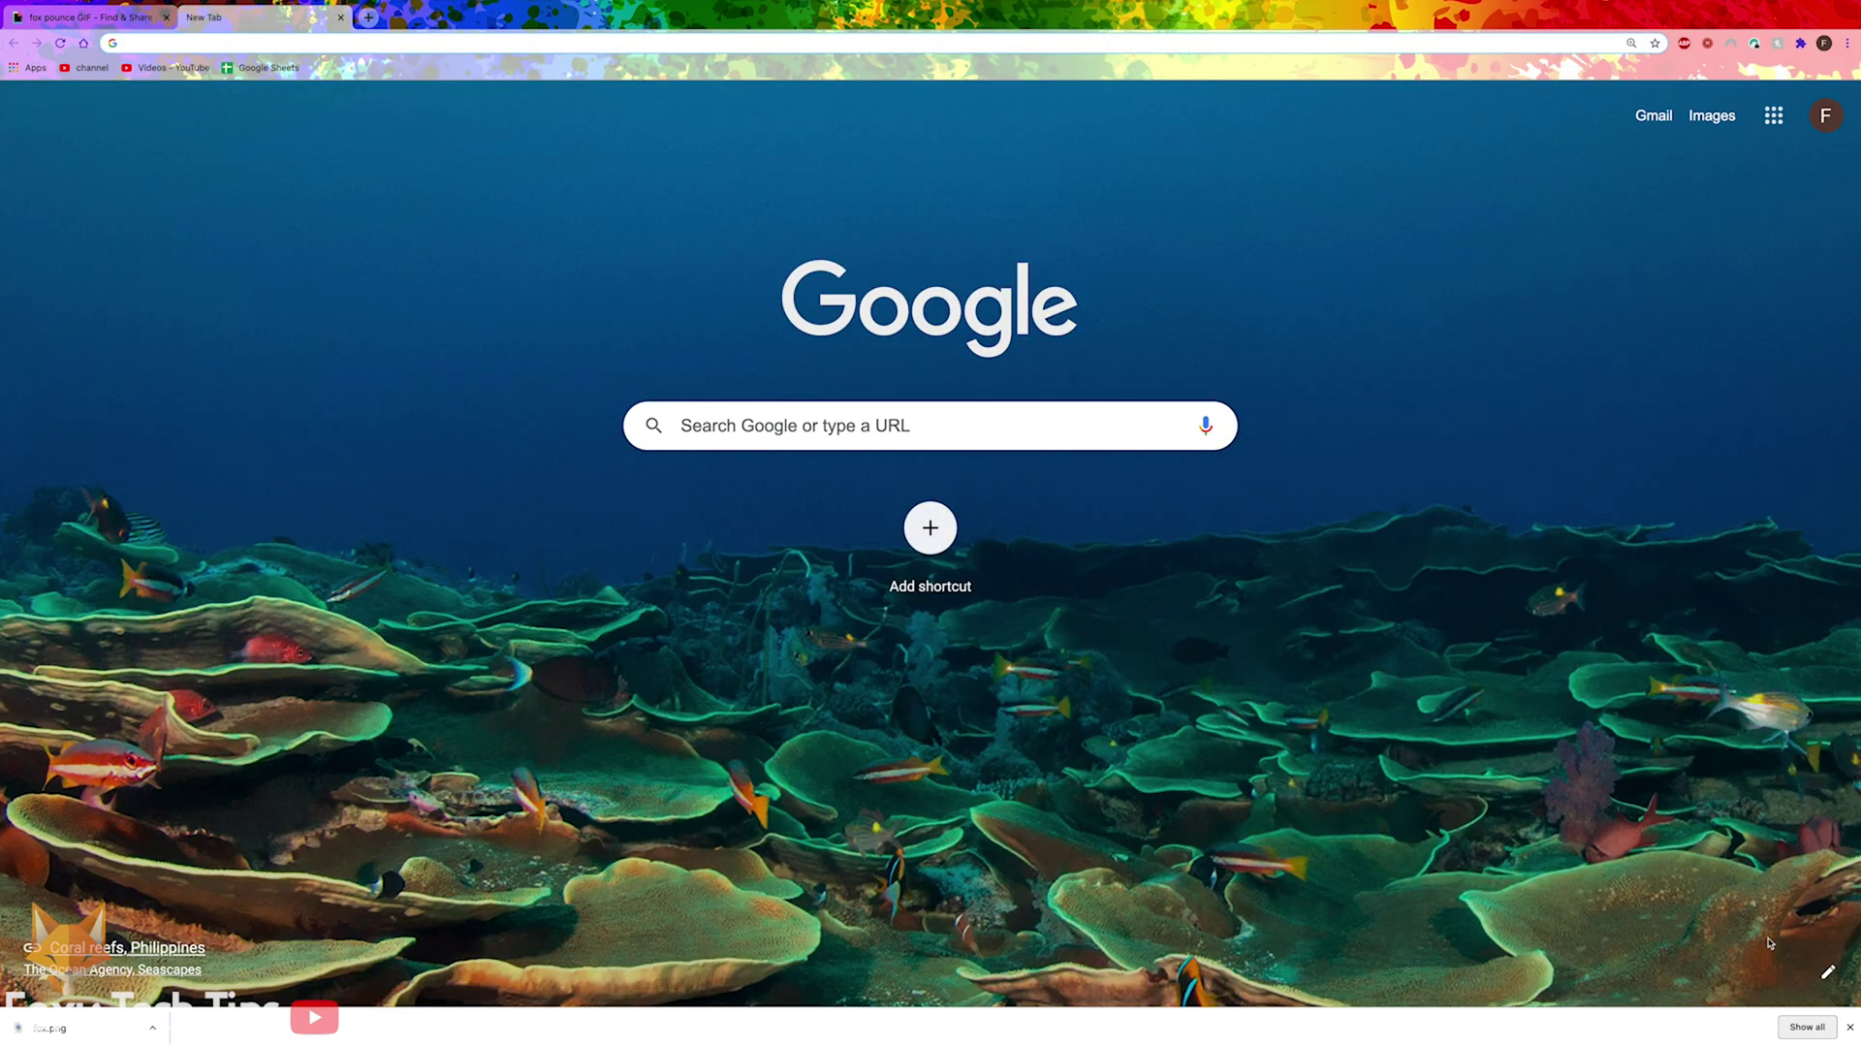
pyautogui.click(1827, 970)
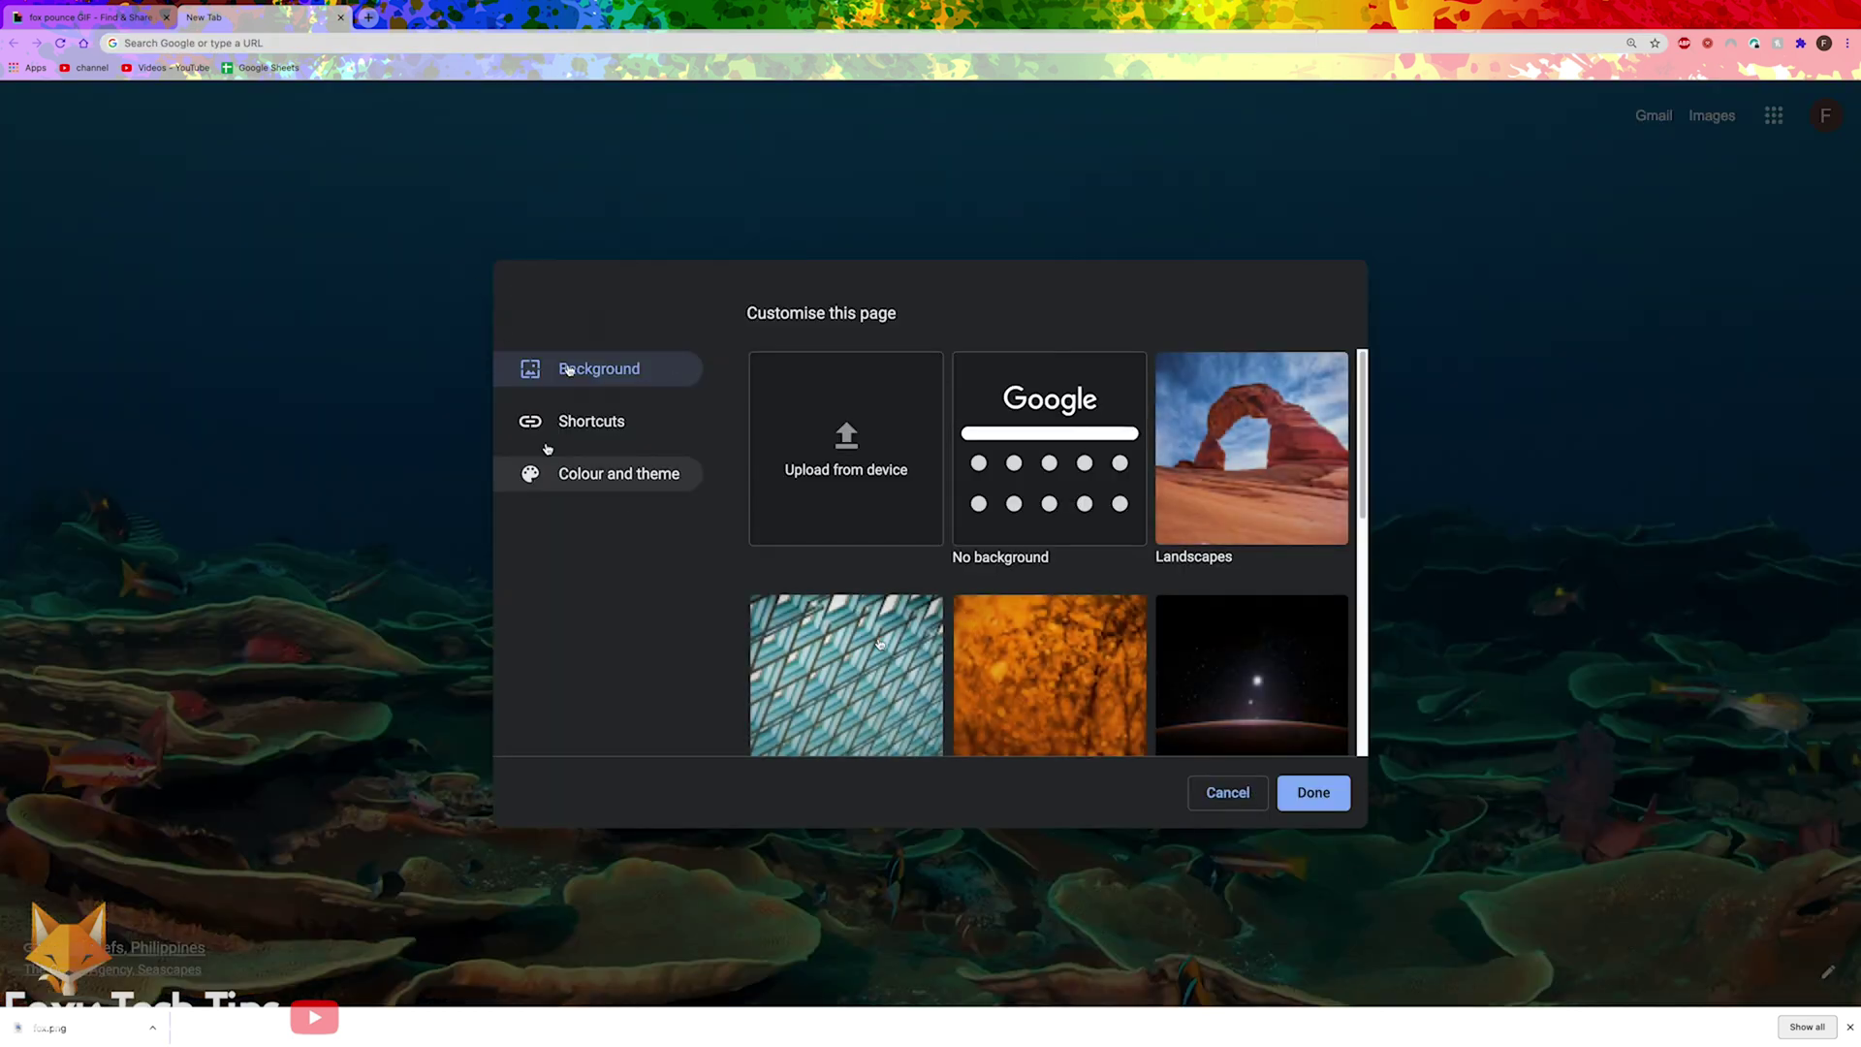
# Upload fox.png from the Desktop as the new tab page background
pyautogui.click(822, 433)
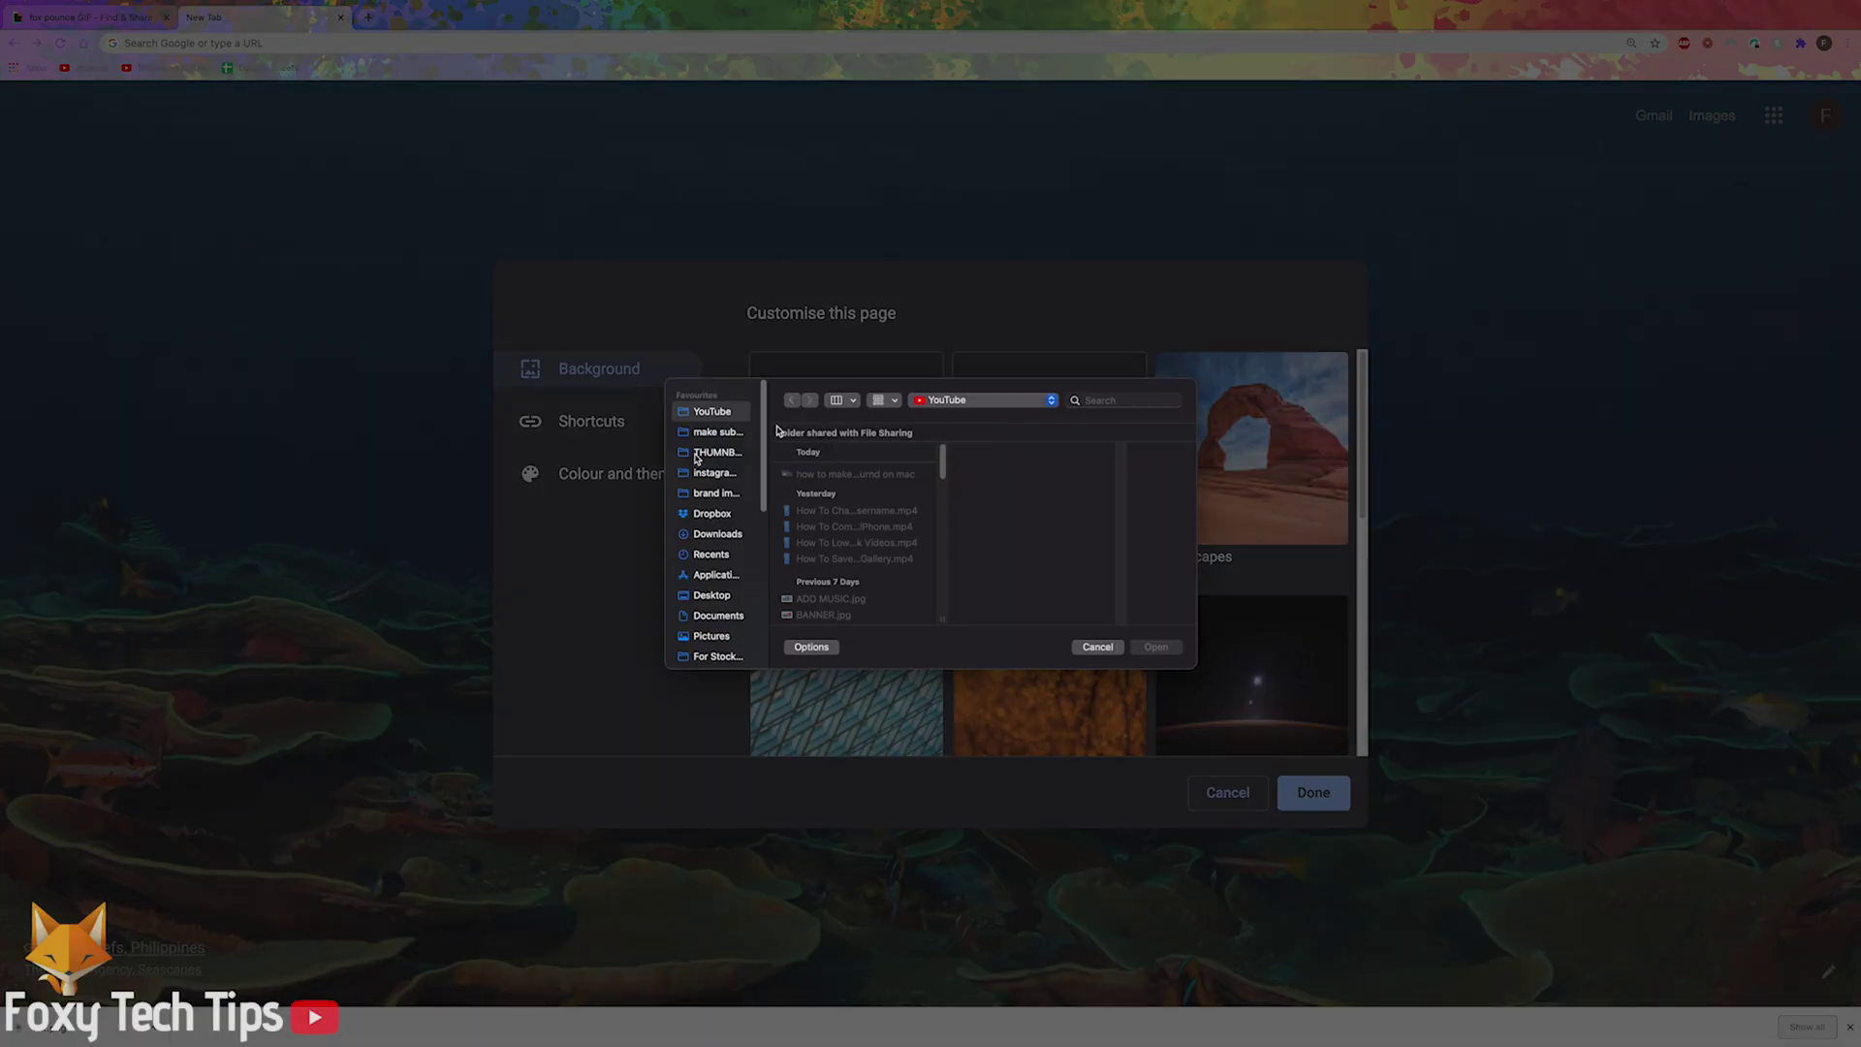
pyautogui.click(711, 596)
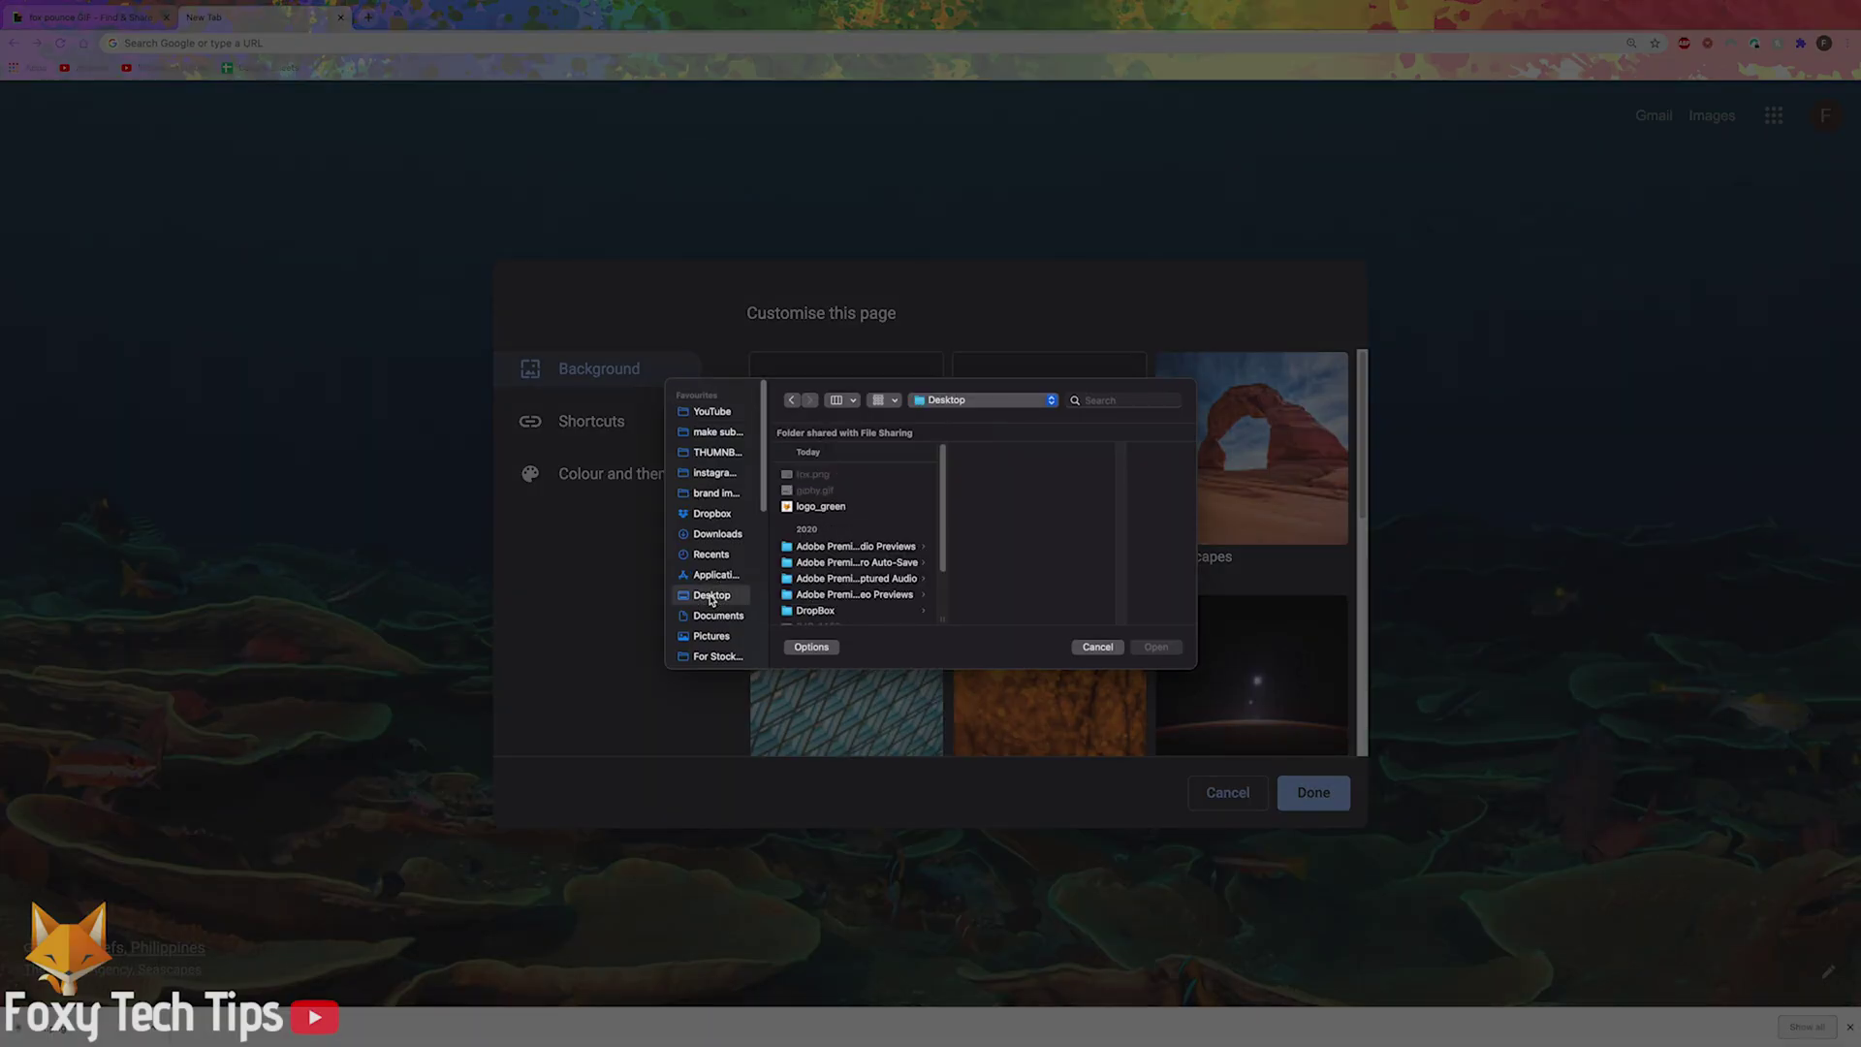
pyautogui.click(807, 478)
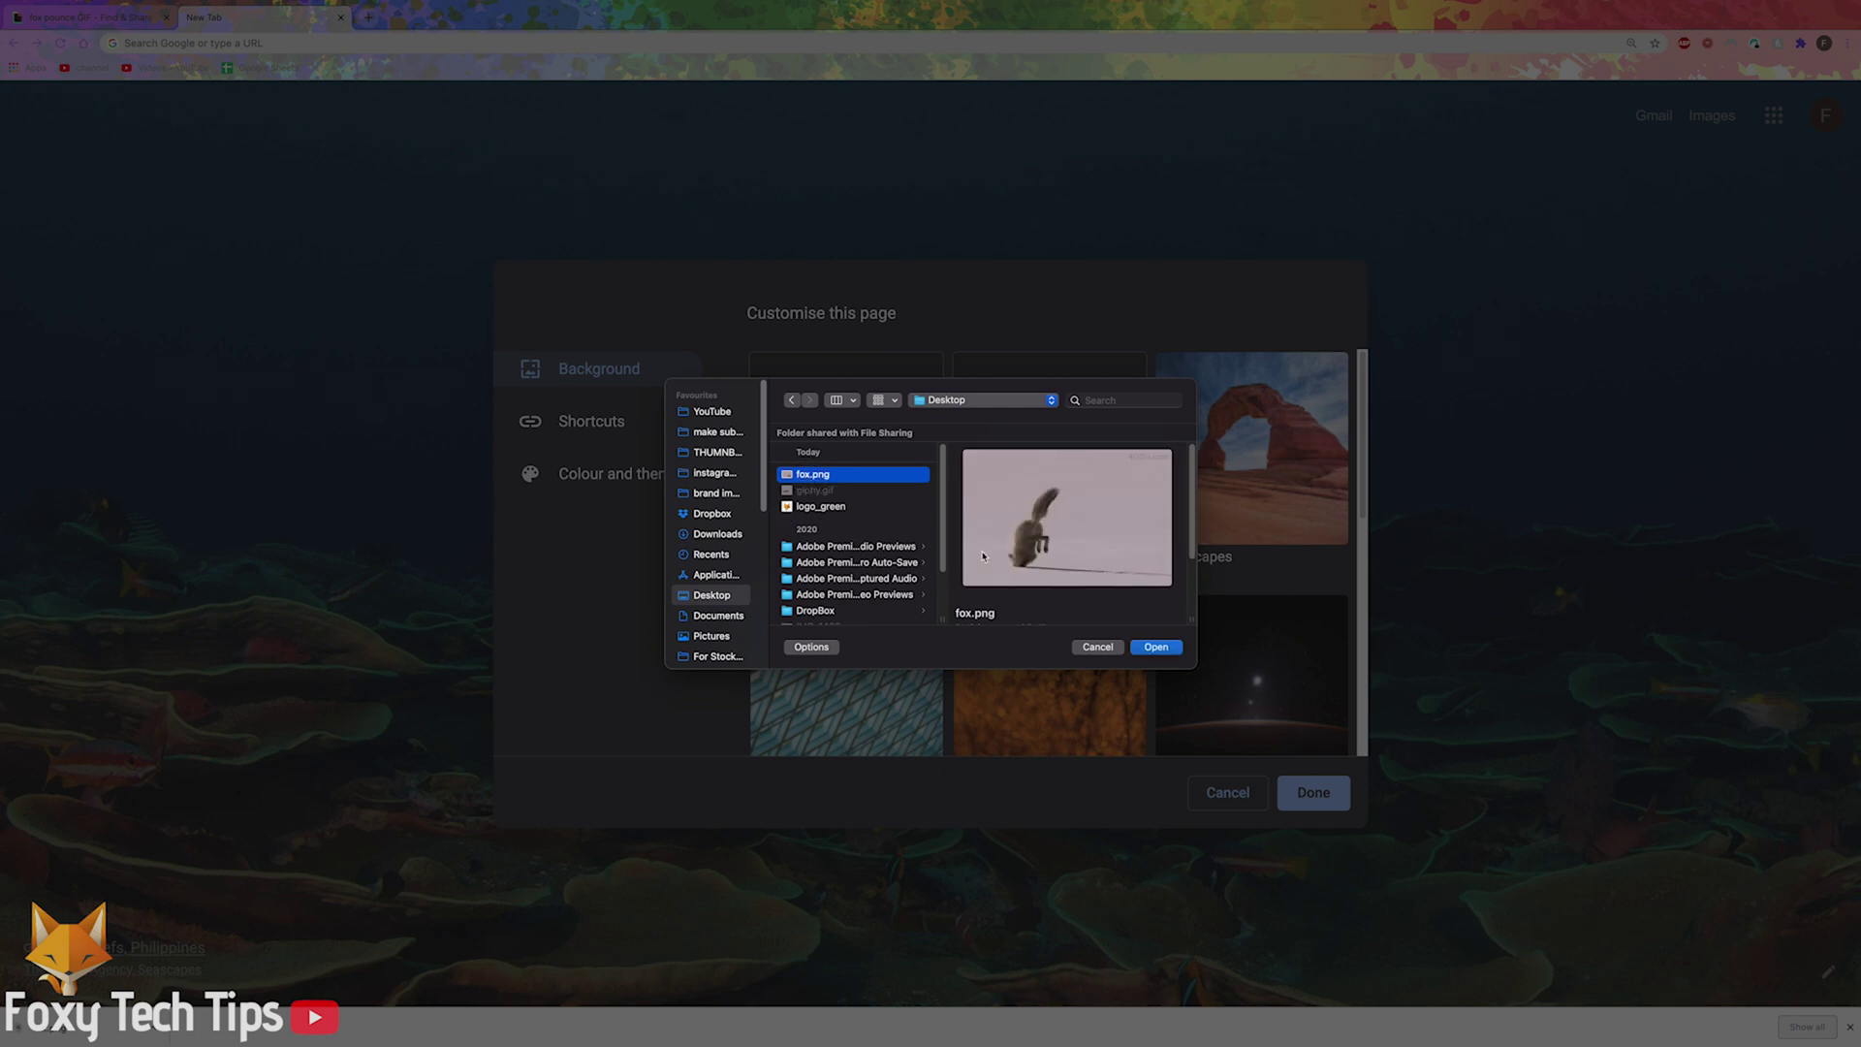
pyautogui.click(1155, 647)
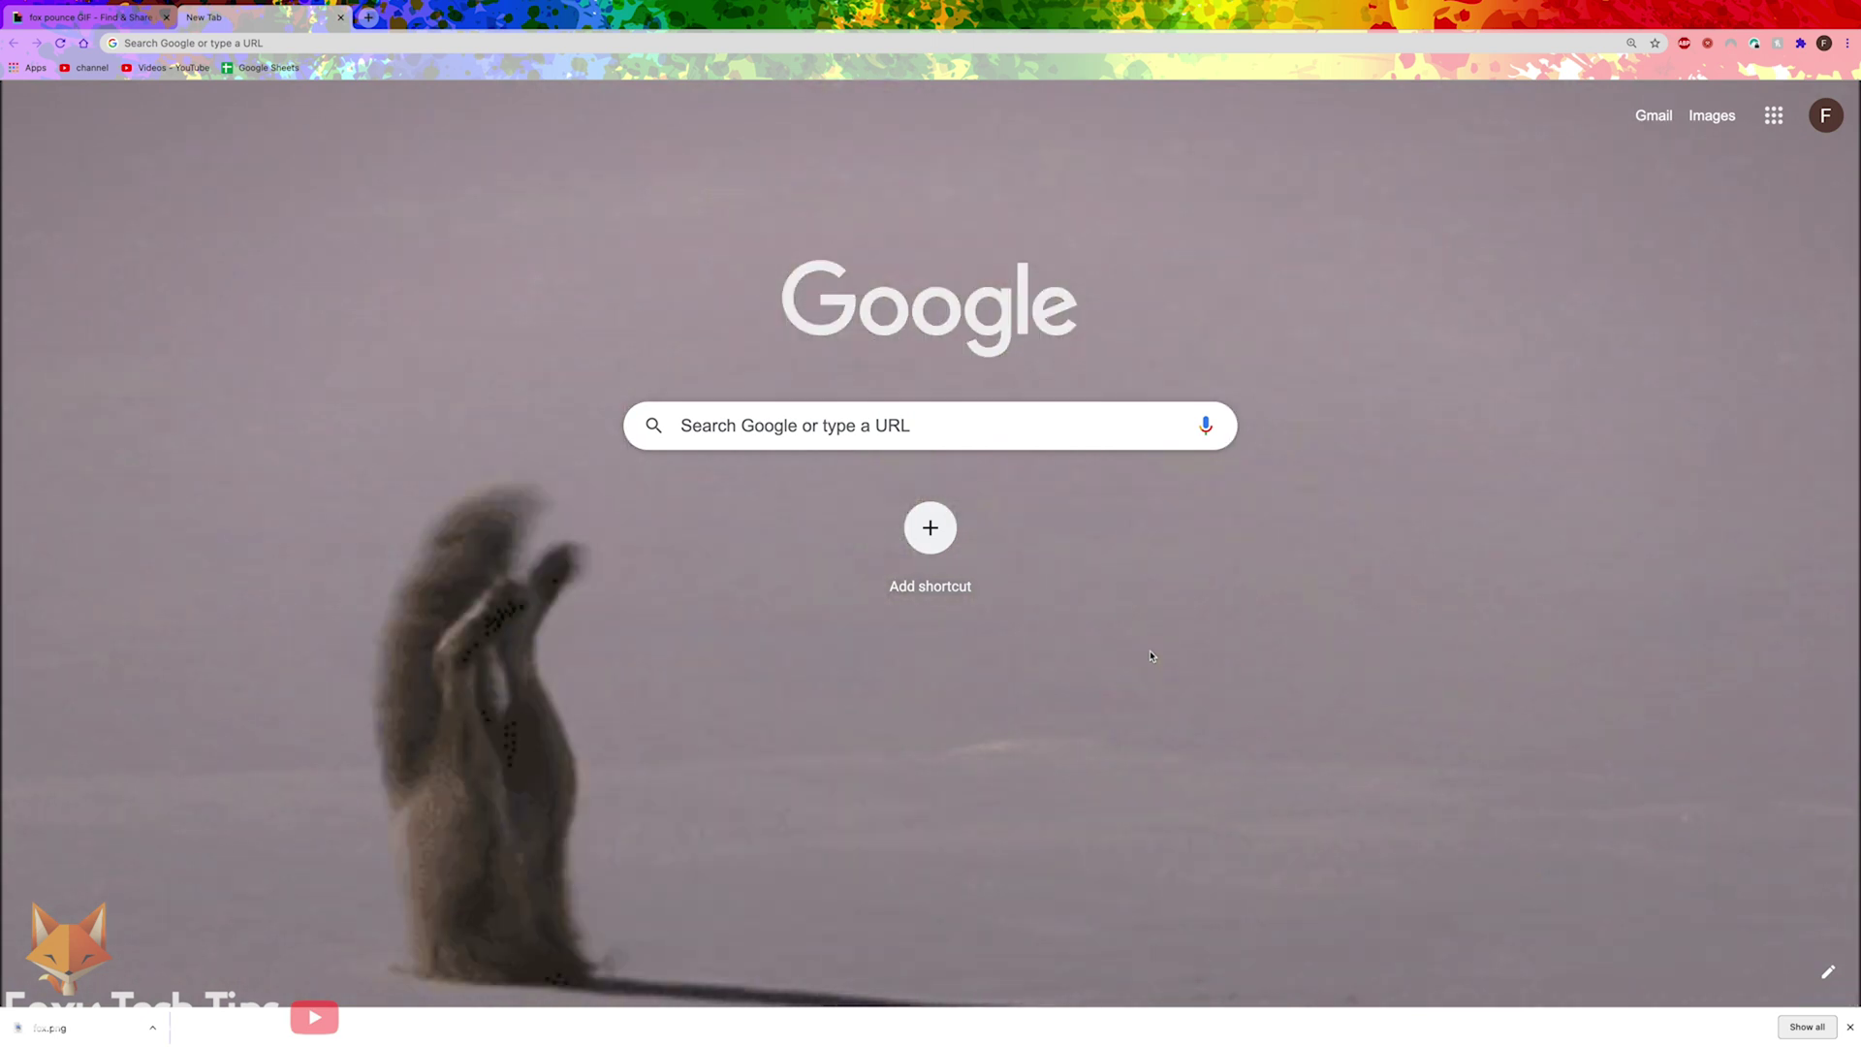
# Close the current new tab and open two fresh tabs showing the fox background
pyautogui.click(339, 17)
pyautogui.click(193, 15)
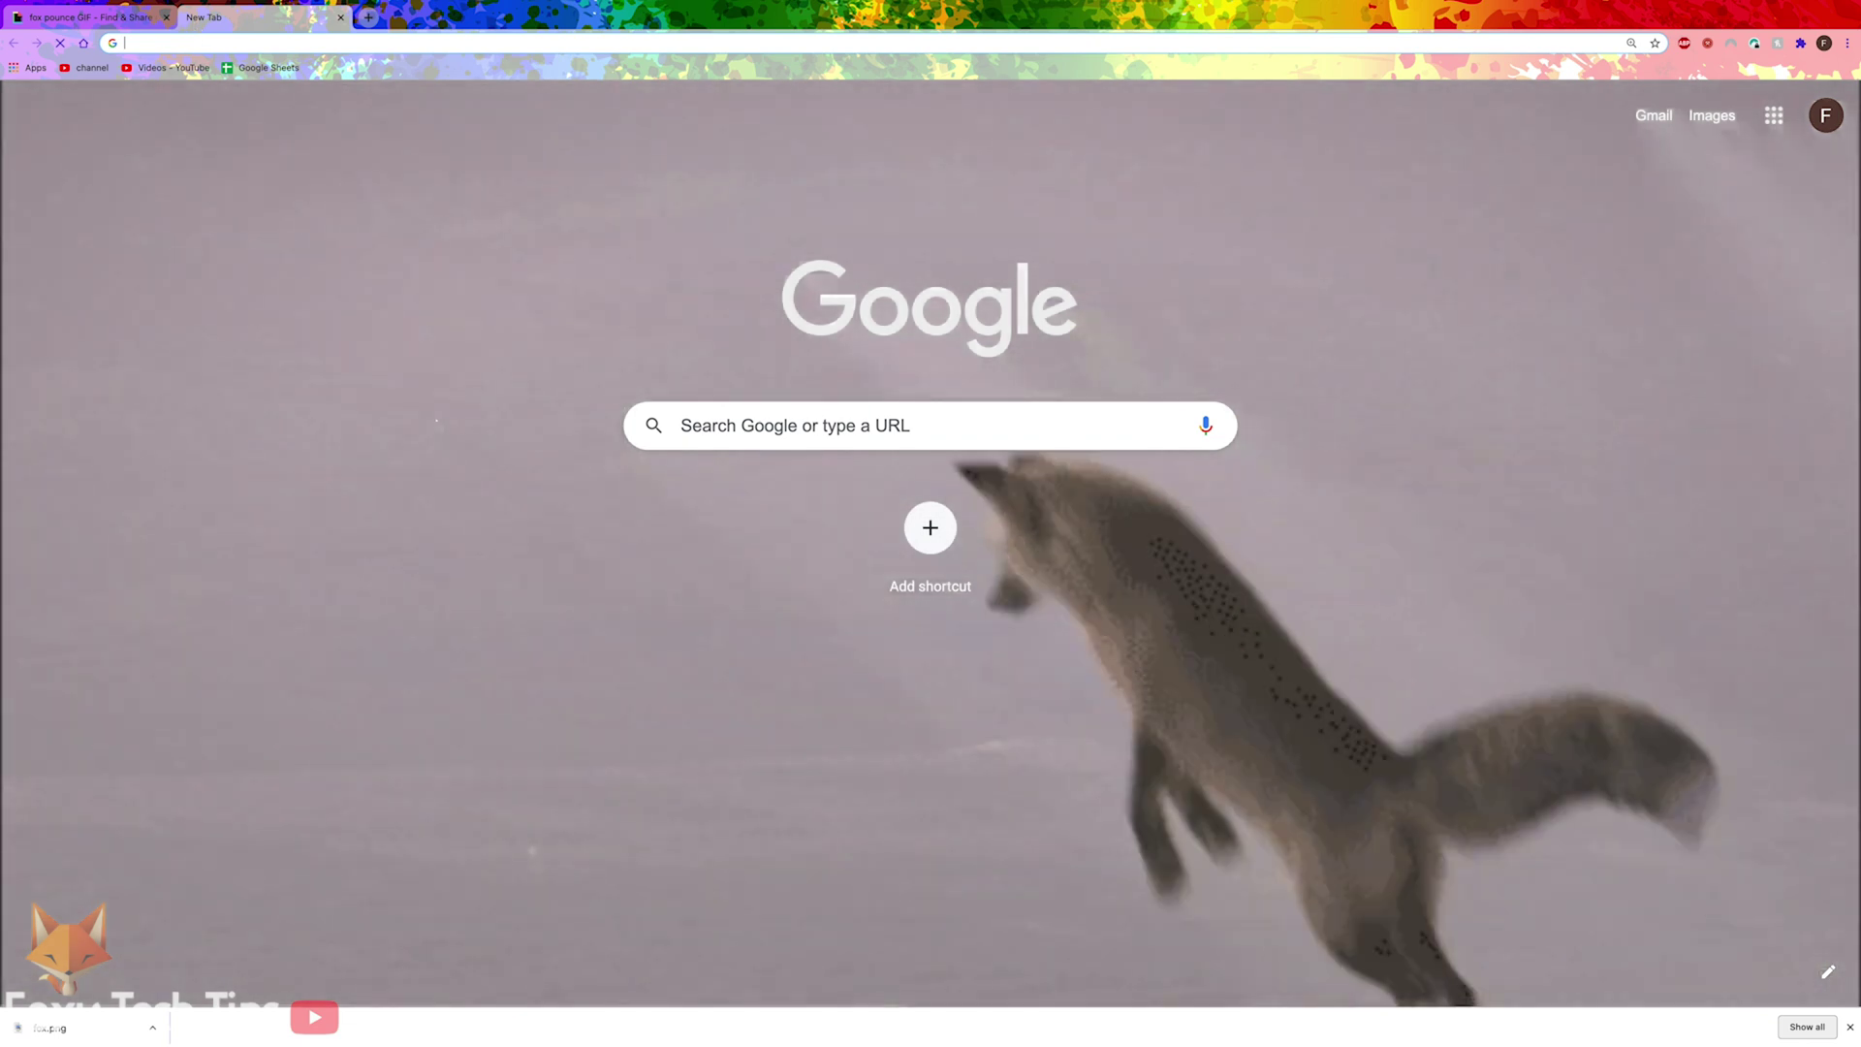
pyautogui.hotkey('ctrl', 't')
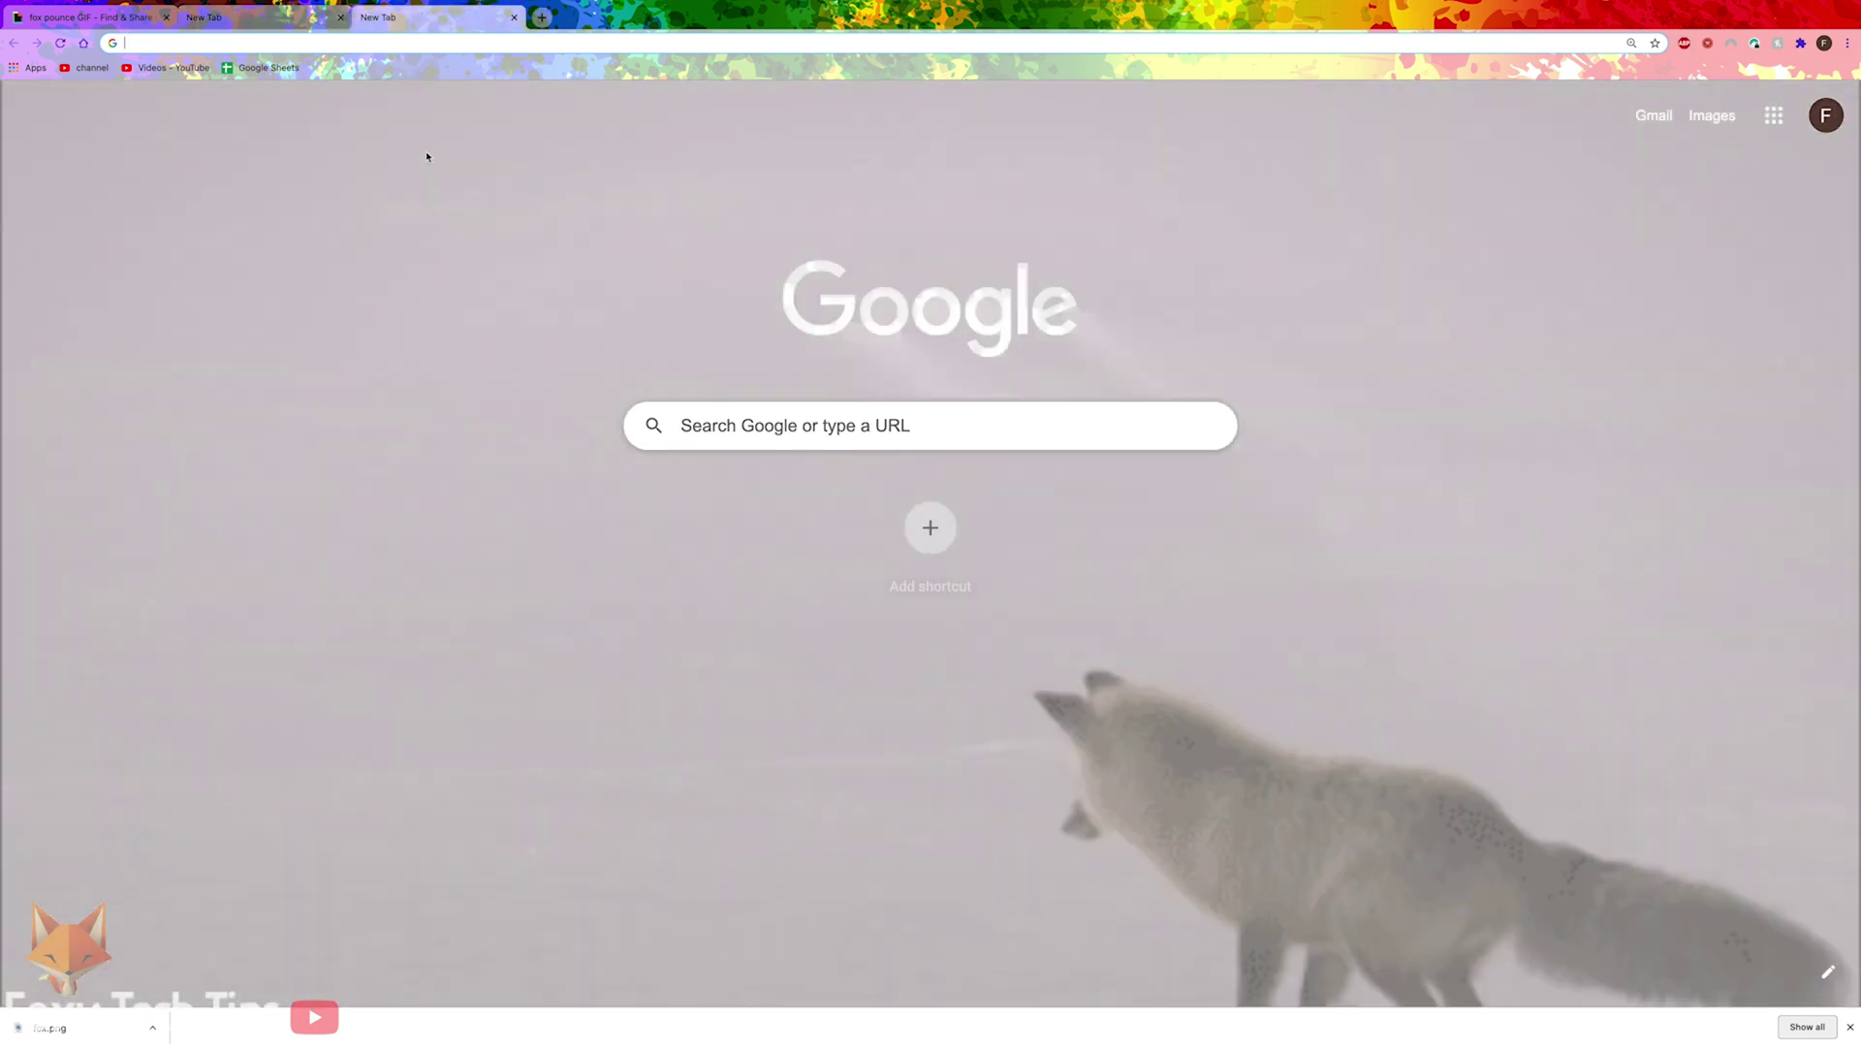